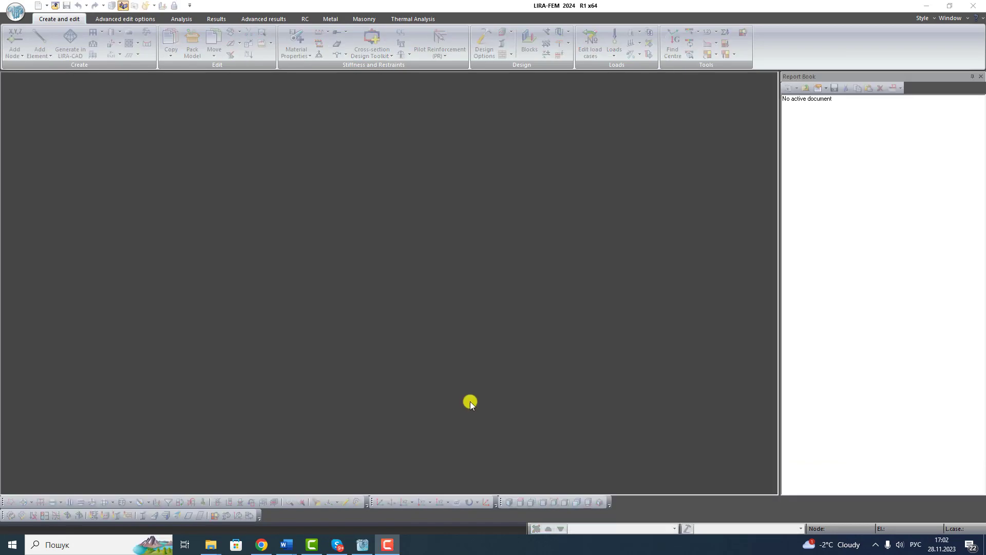
# Step: Create a new problem 'Truss 24m' with model type 1, two DOF per node (X, Z) in XOZ
pyautogui.click(38, 5)
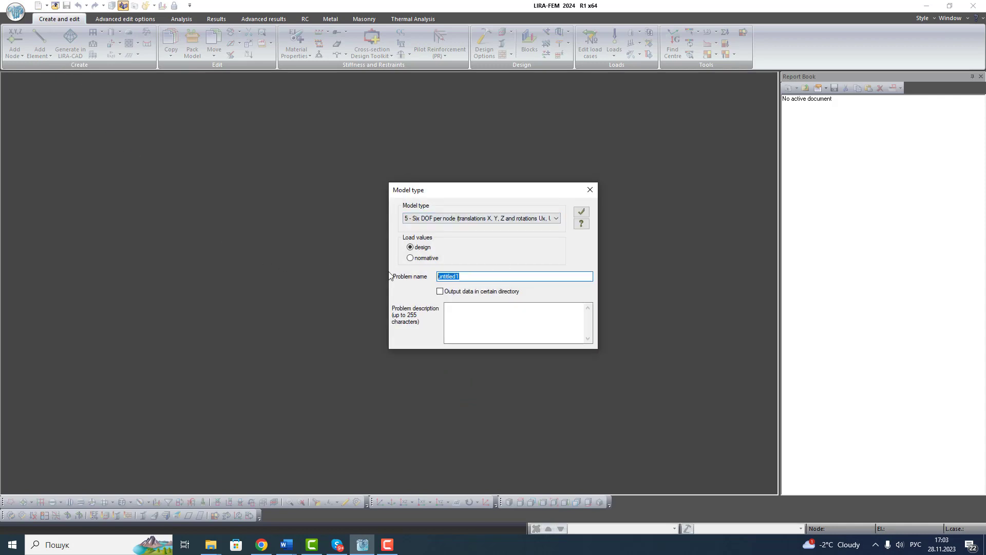
pyautogui.hotkey('alt', 'shift')
pyautogui.press('BackSpace')
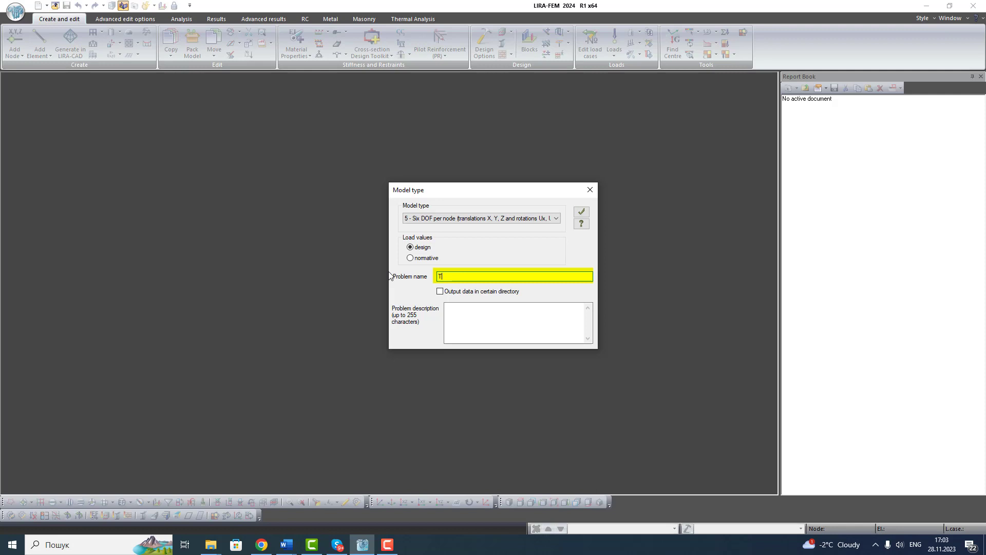
pyautogui.write('Truss 24m')
pyautogui.click(554, 219)
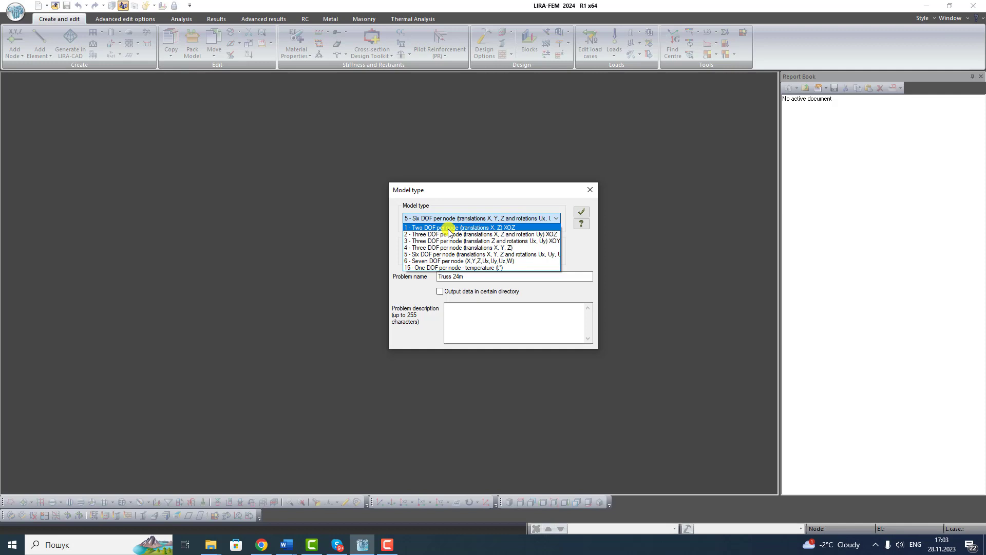
pyautogui.click(469, 228)
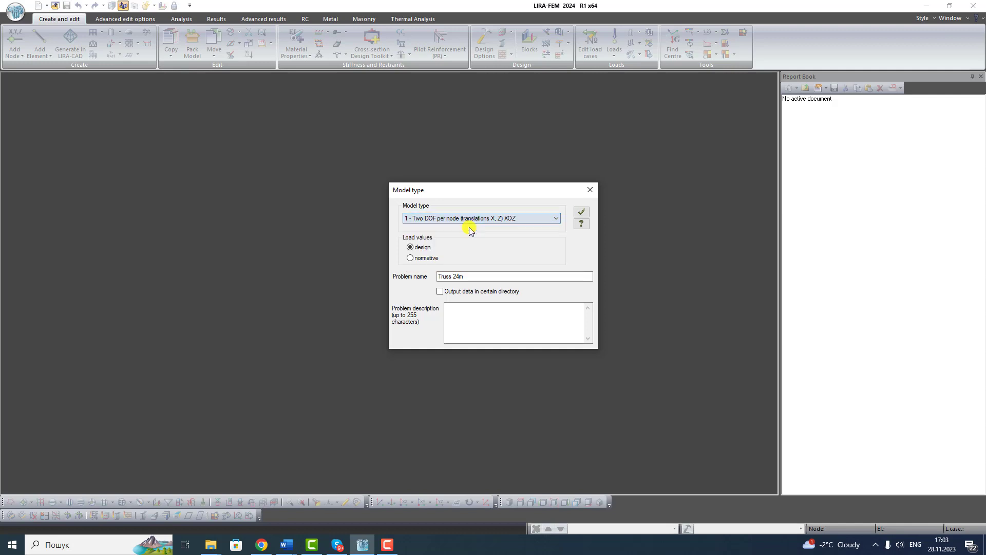
pyautogui.click(583, 211)
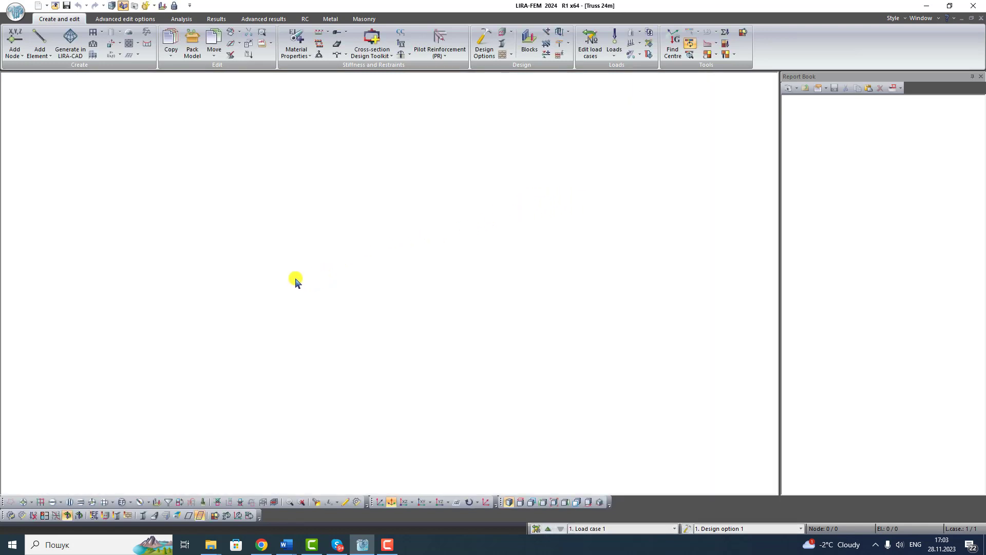
# Step: In the 2D truss generator, choose the gable chord shape and the diagonal web pattern
pyautogui.click(93, 44)
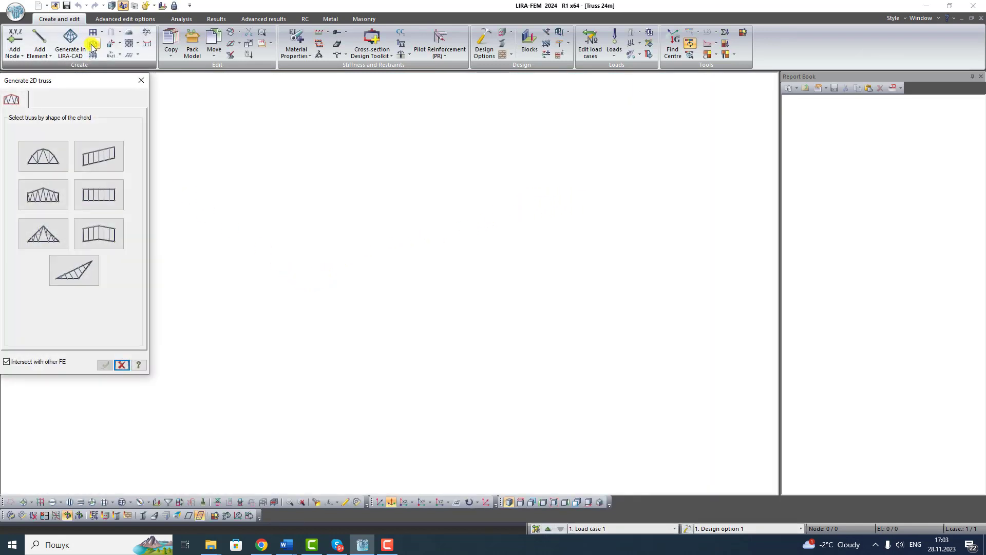
pyautogui.click(43, 203)
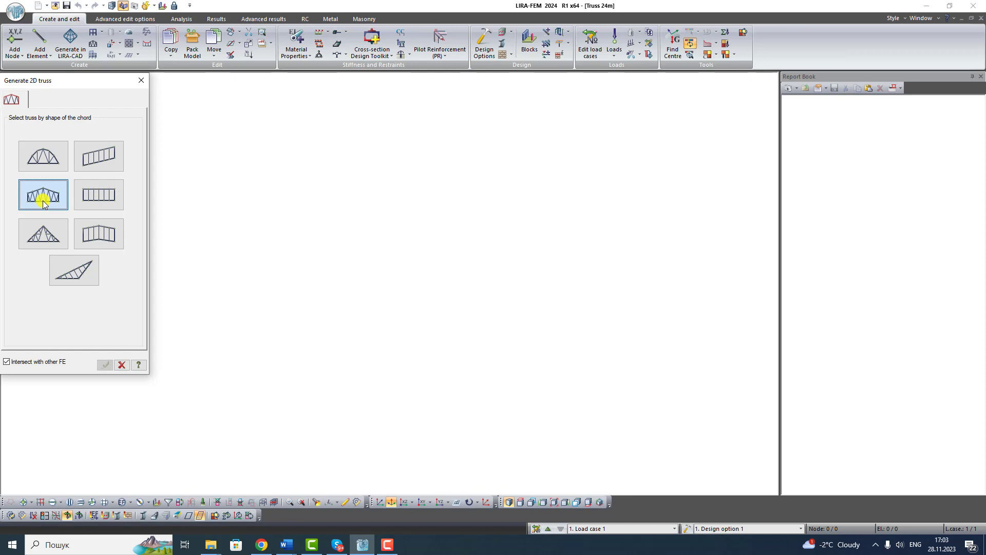
pyautogui.click(44, 202)
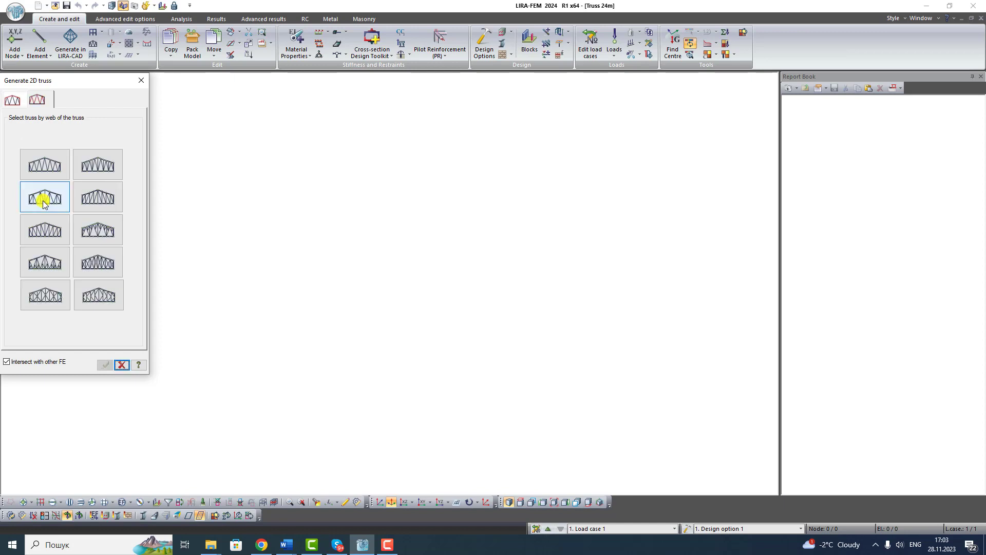
pyautogui.click(103, 170)
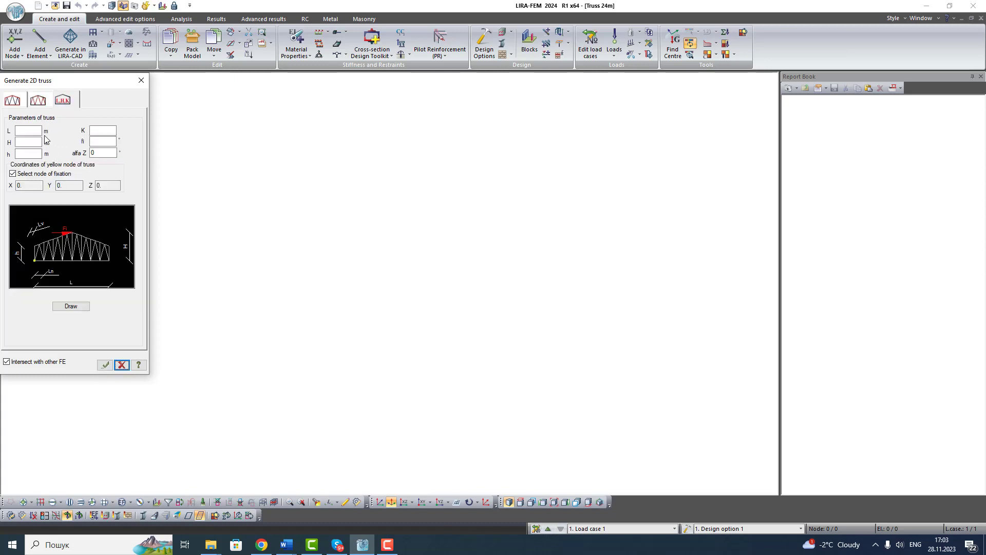
# Step: Enter truss parameters L 24 m, H 2.65 m, h 1.6 m, K 8 panels and alfa Z 0
pyautogui.click(38, 132)
pyautogui.write('24')
pyautogui.click(36, 142)
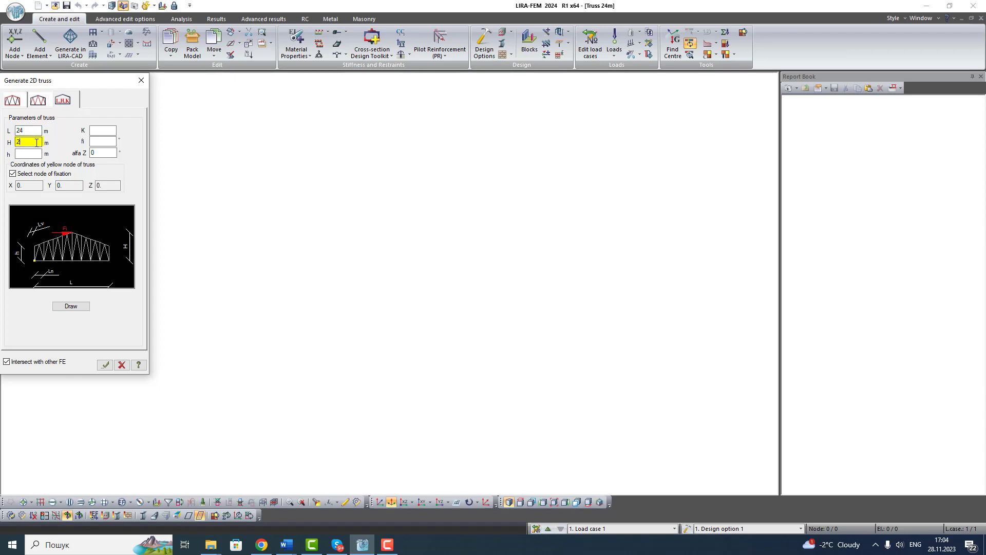
pyautogui.write('2.65')
pyautogui.click(23, 153)
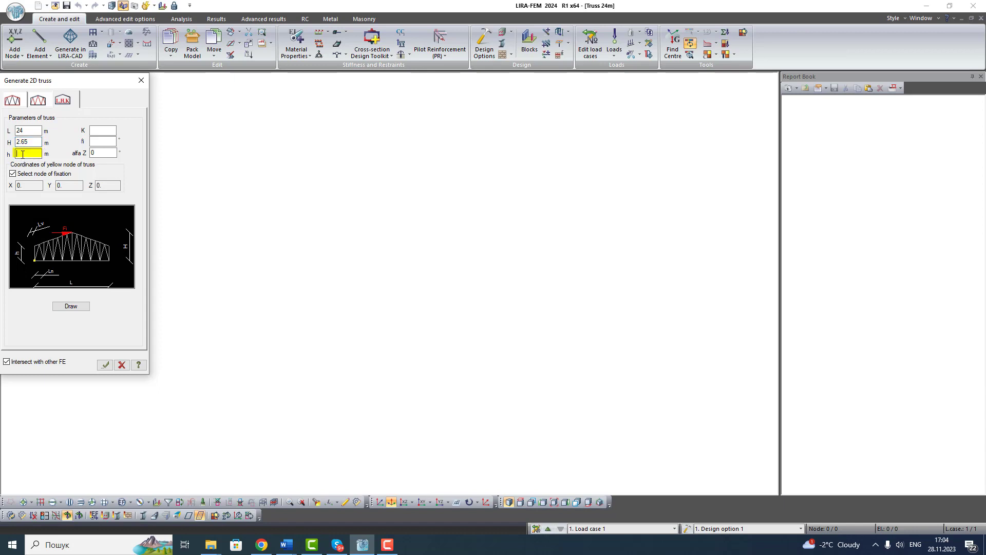
pyautogui.write('1.8')
pyautogui.click(98, 128)
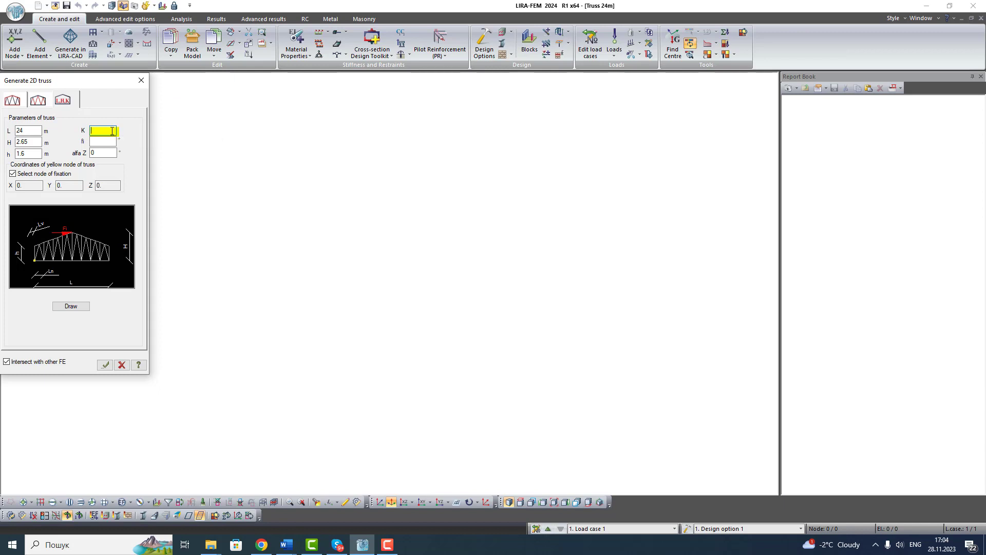
pyautogui.write('8')
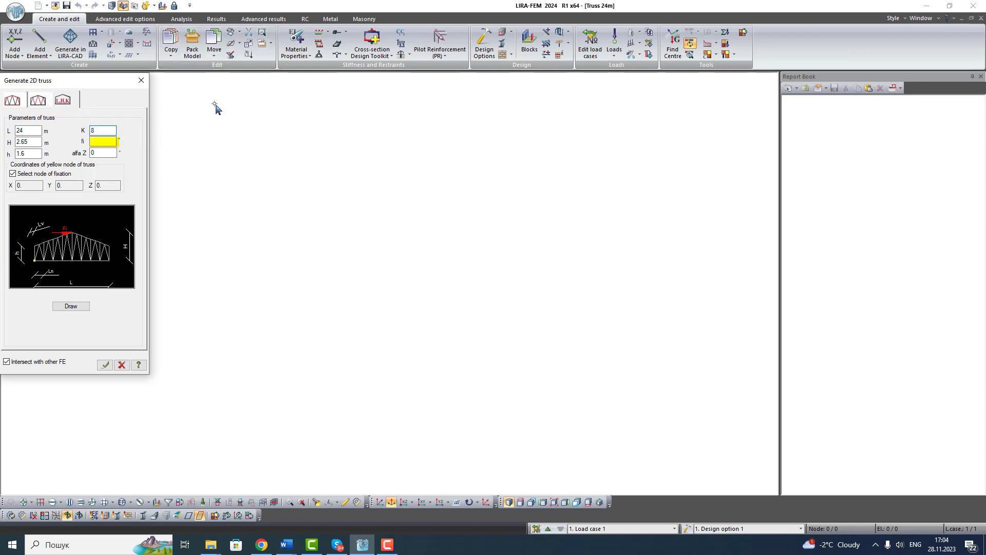
pyautogui.click(115, 153)
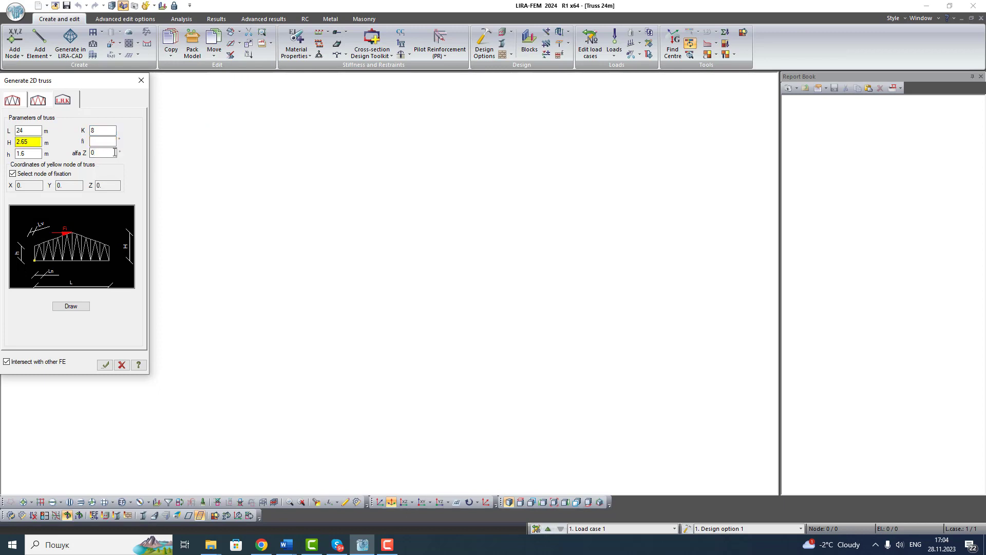
pyautogui.click(114, 154)
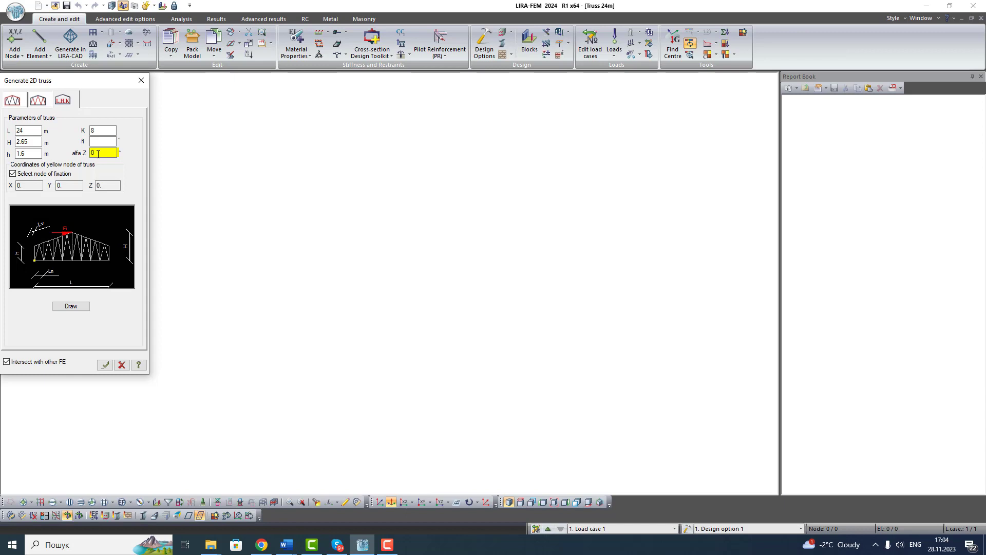
pyautogui.press('Return')
# Step: Preview and apply the 24 m truss (26 nodes, 49 elements), then close the generator
pyautogui.click(98, 153)
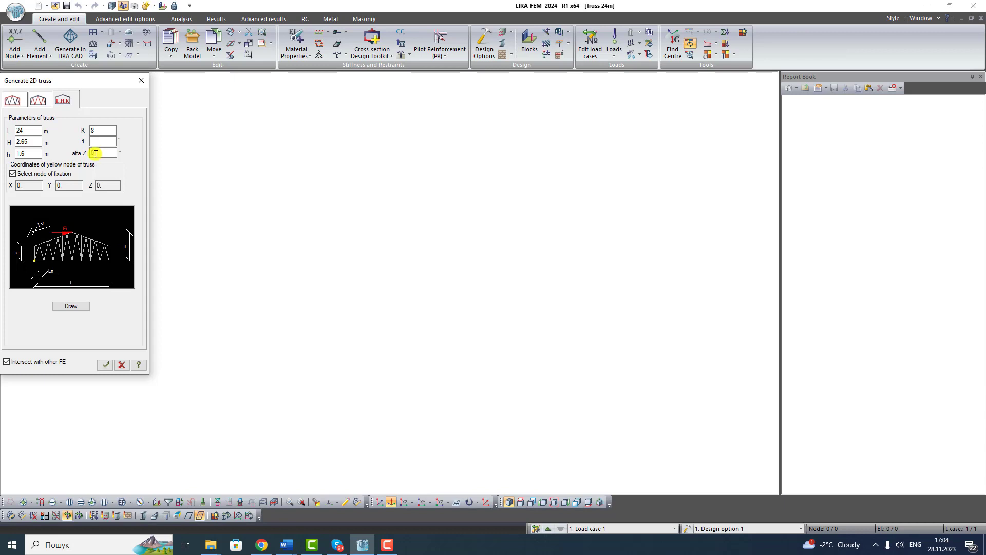
pyautogui.click(72, 308)
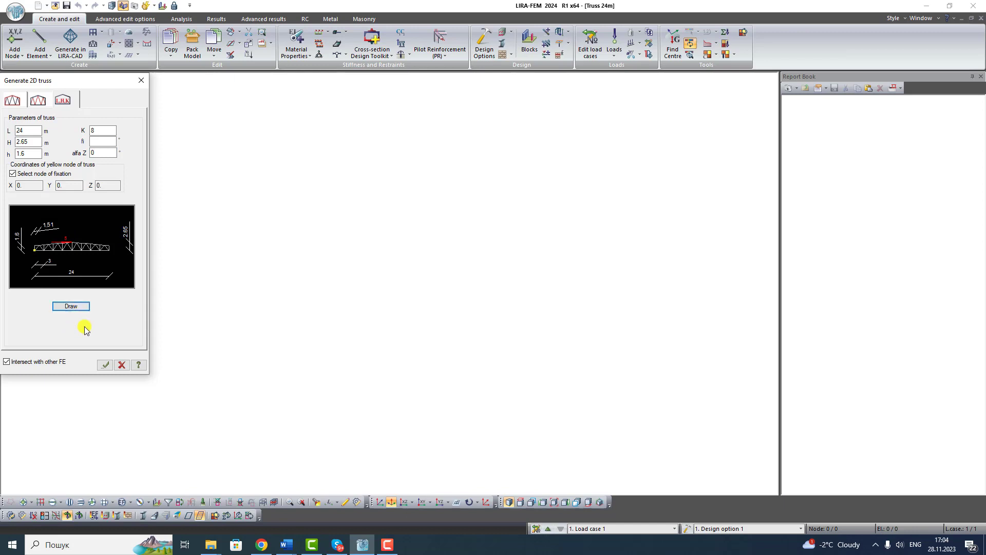
pyautogui.click(105, 365)
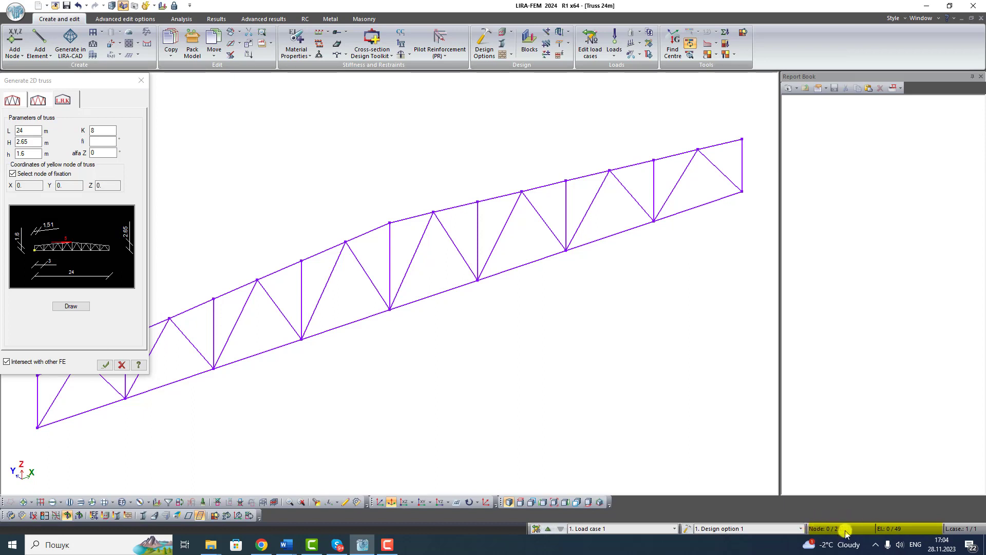
pyautogui.click(141, 80)
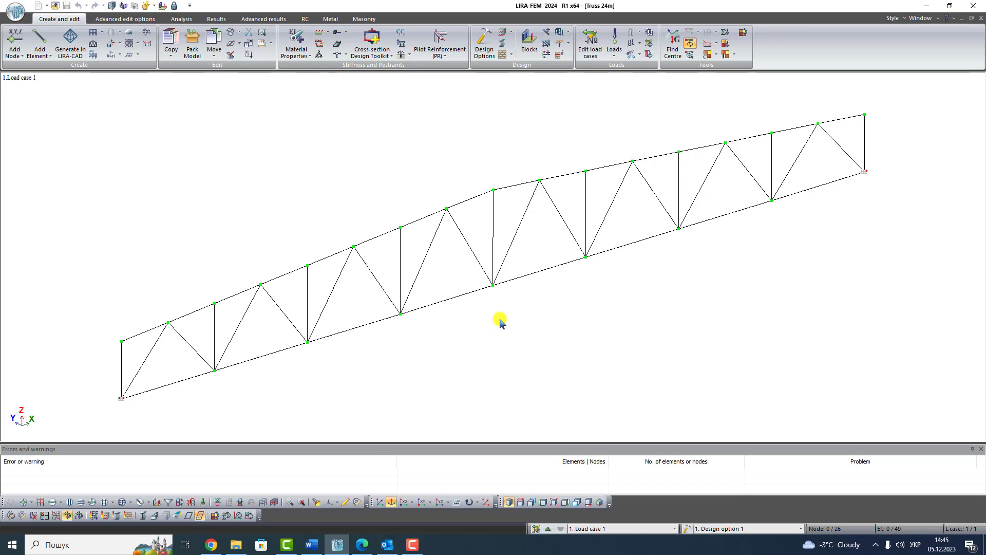
pyautogui.moveTo(495, 319); pyautogui.dragTo(509, 277, button='middle')
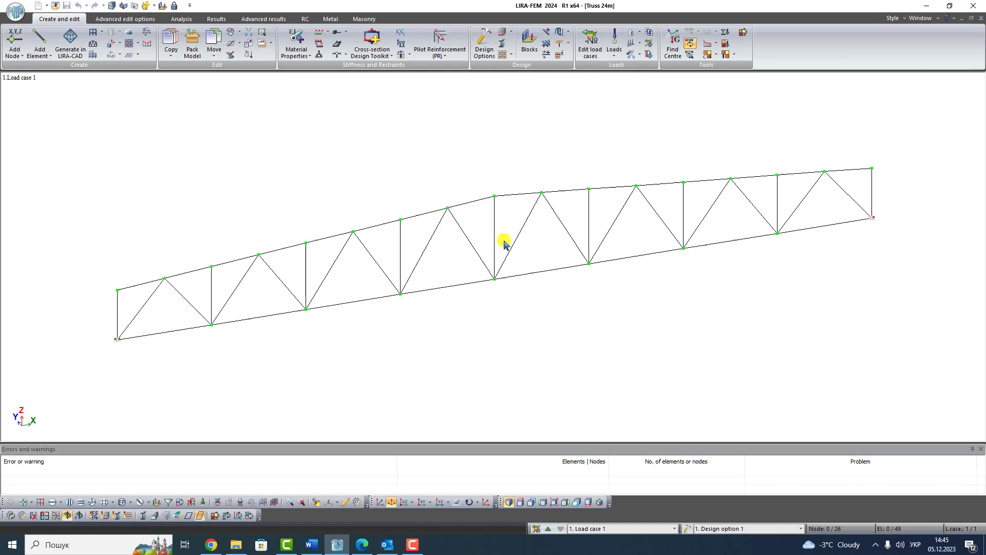
pyautogui.scroll(3, 497, 252)
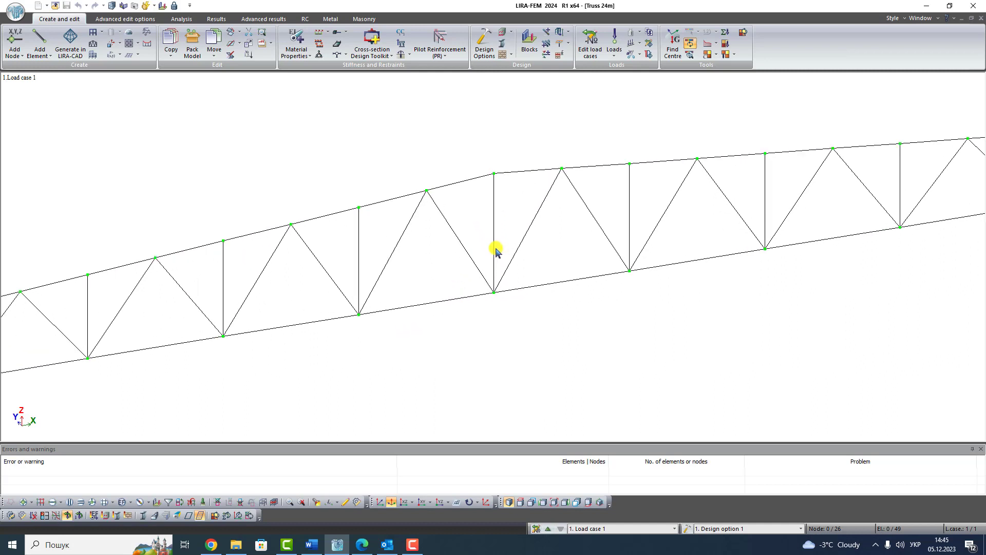
pyautogui.scroll(-2, 497, 252)
pyautogui.scroll(4, 494, 241)
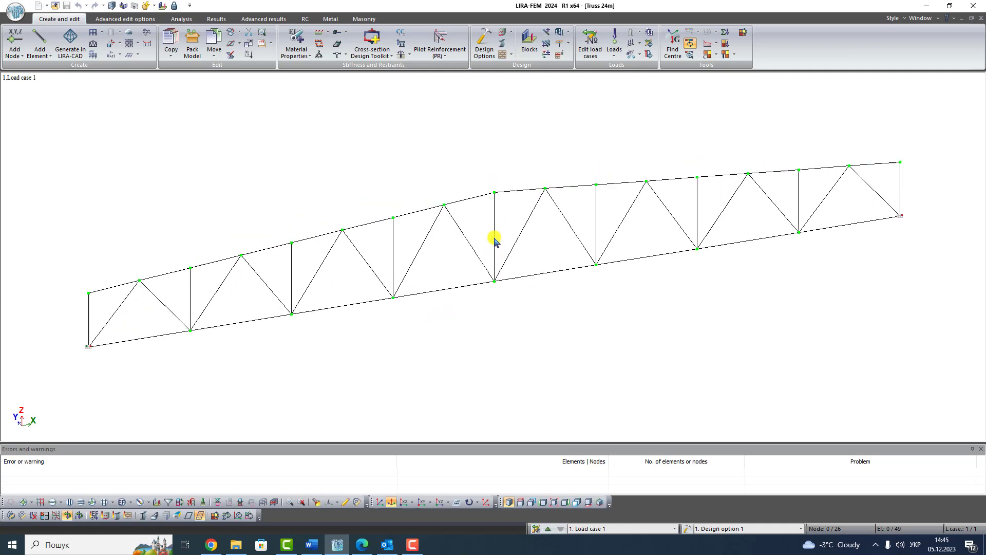
pyautogui.scroll(-1, 495, 227)
pyautogui.moveTo(452, 242)
pyautogui.mouseDown(button='middle')
pyautogui.moveTo(471, 259)
pyautogui.moveTo(538, 262)
pyautogui.moveTo(495, 271)
pyautogui.moveTo(431, 238)
pyautogui.moveTo(444, 253)
pyautogui.mouseUp(button='middle')
pyautogui.scroll(1, 444, 252)
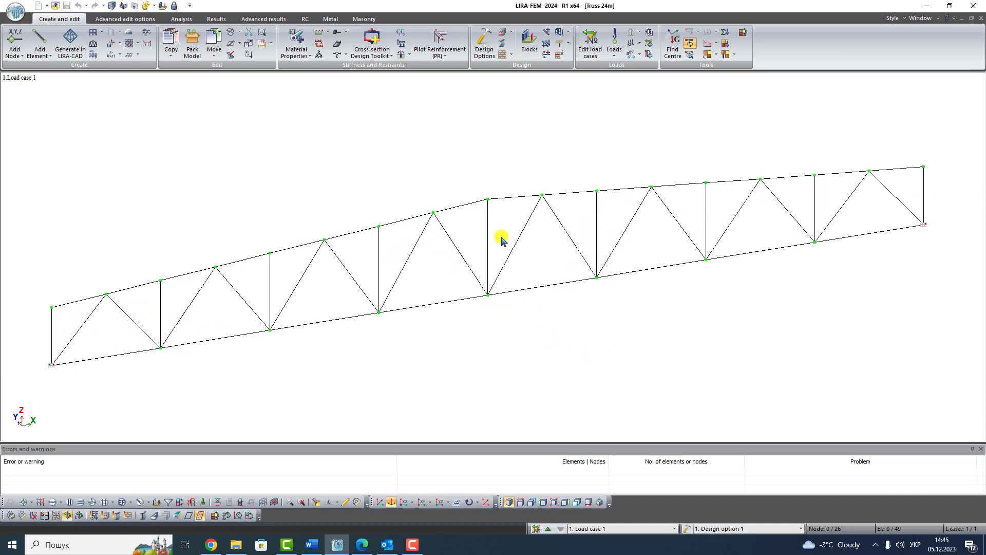
pyautogui.scroll(1, 502, 240)
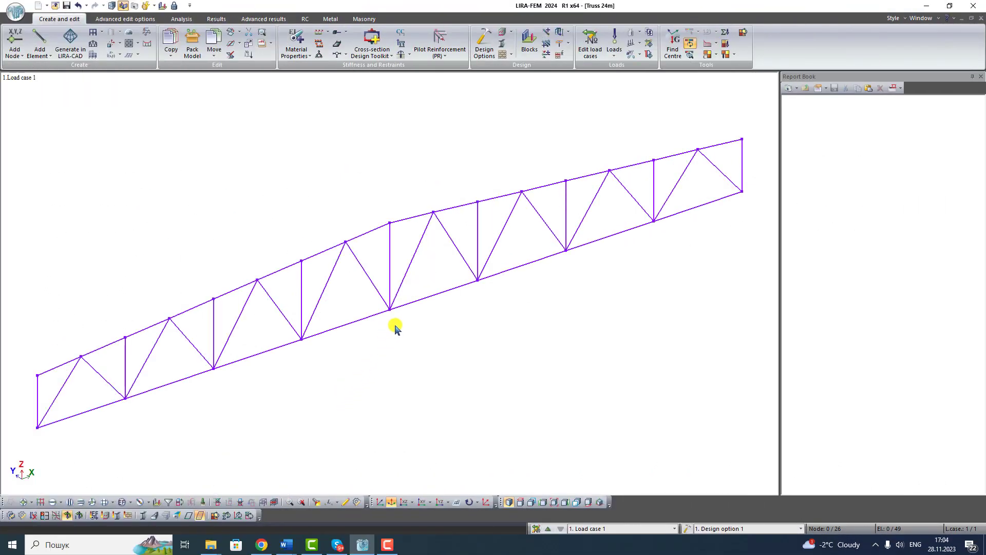
# Step: Save the model to the Data folder under the file name Truss 24m
pyautogui.moveTo(393, 327)
pyautogui.mouseDown(button='middle')
pyautogui.moveTo(381, 327)
pyautogui.moveTo(390, 324)
pyautogui.mouseUp(button='middle')
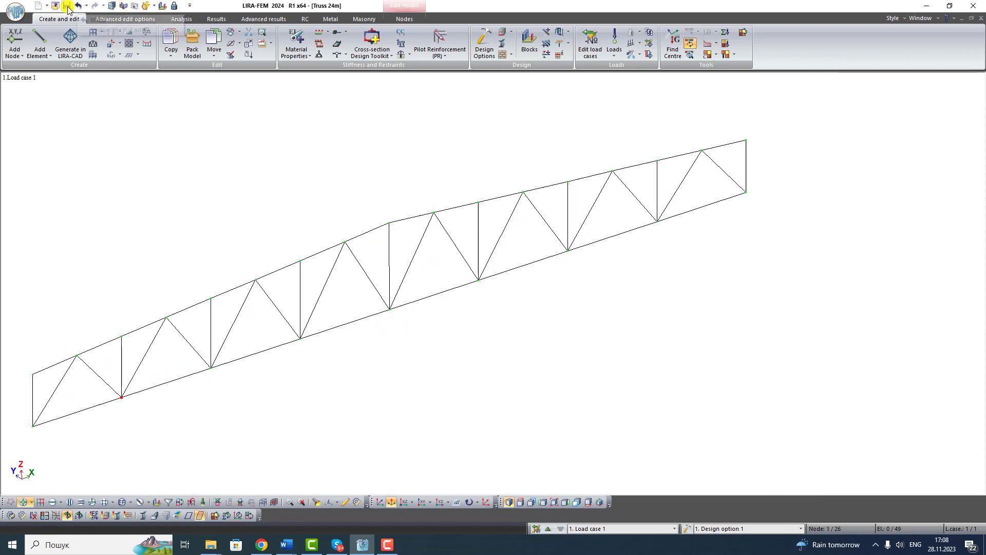
pyautogui.click(67, 7)
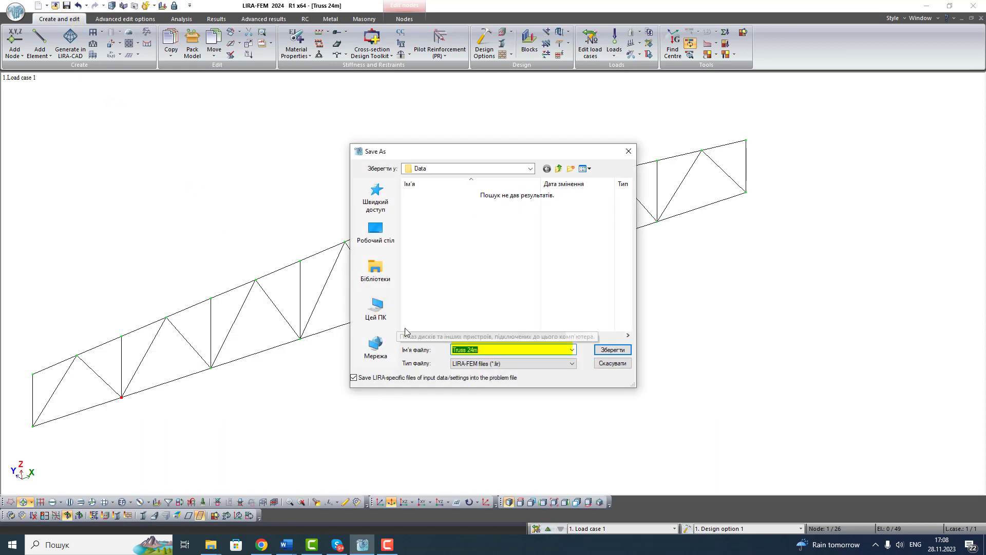
pyautogui.click(605, 351)
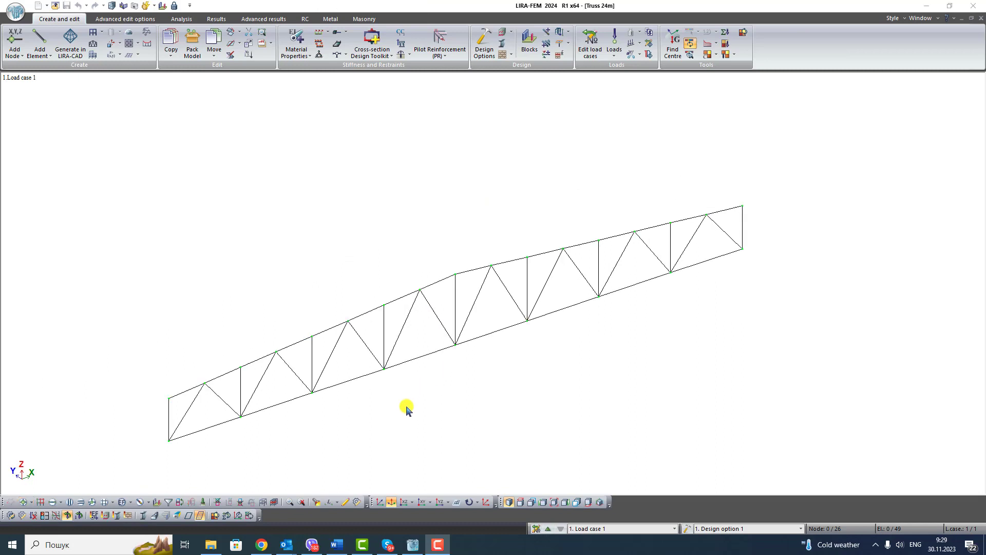
# Step: Switch to the front view and open the Restraints on nodes dialog, moved aside
pyautogui.click(377, 504)
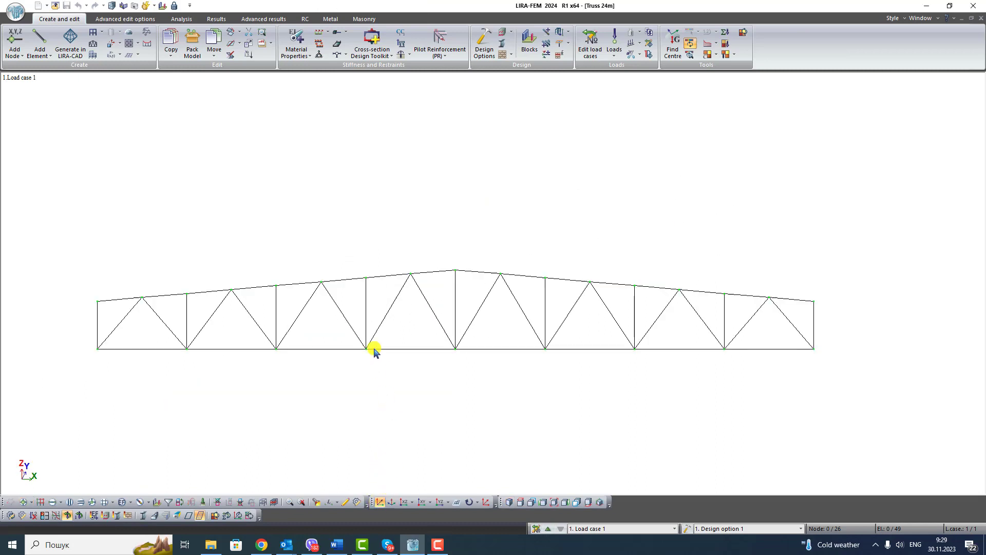
pyautogui.click(319, 58)
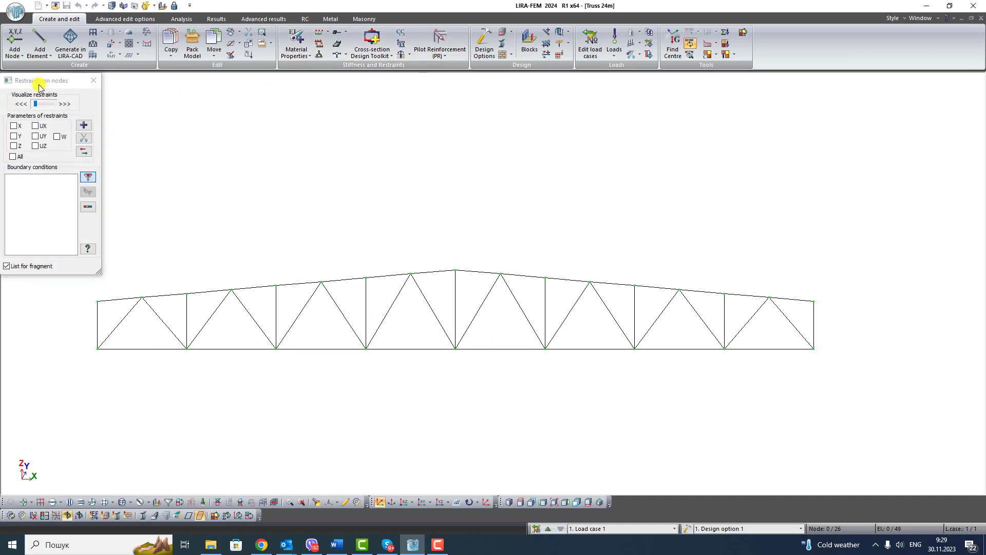
pyautogui.moveTo(39, 86); pyautogui.dragTo(195, 96)
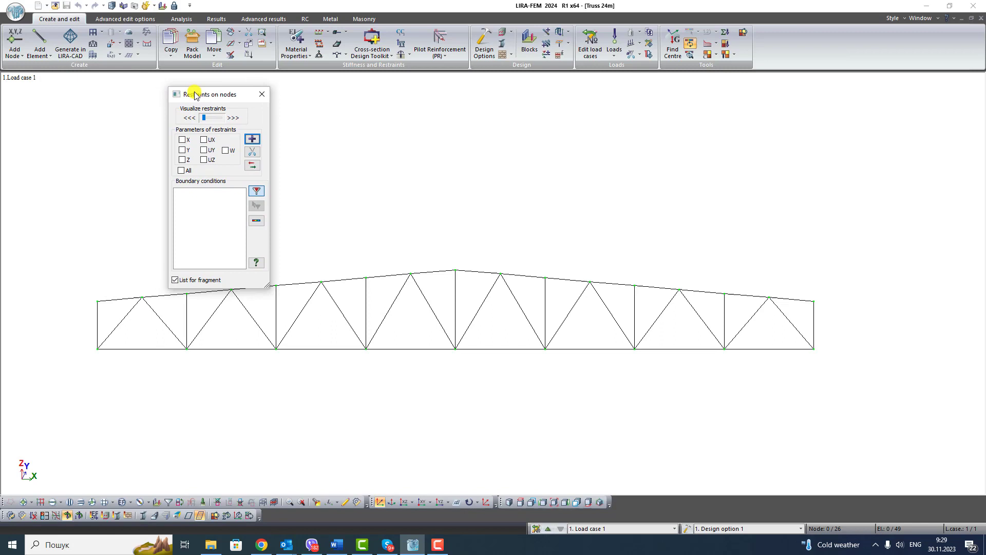
# Step: Turn on node markers in the display flags and select the bottom-left support node
pyautogui.click(359, 503)
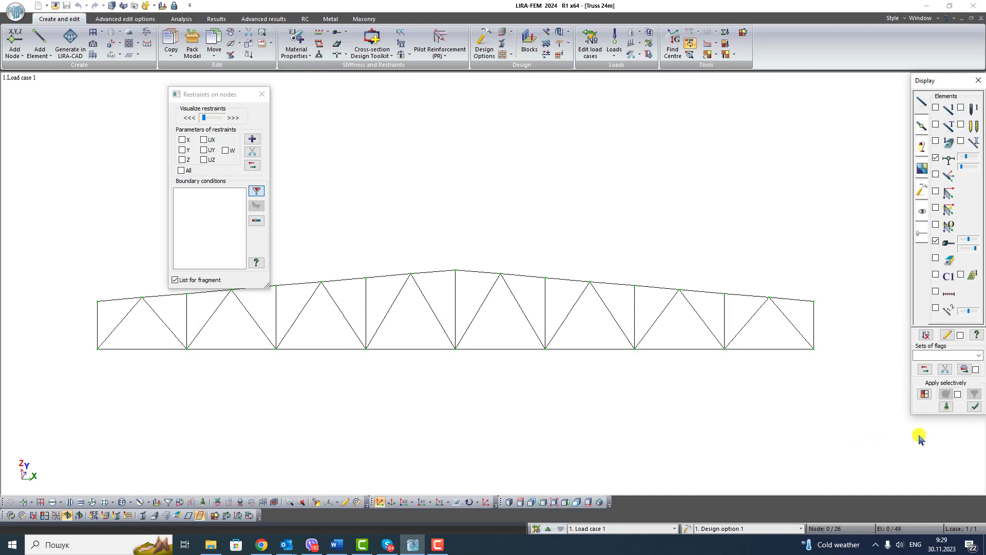
pyautogui.click(922, 127)
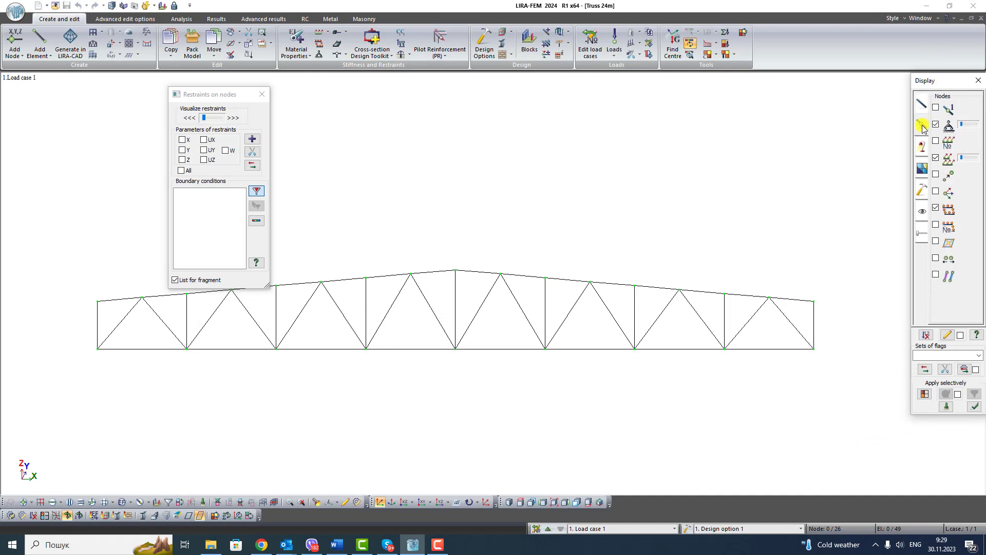
pyautogui.click(935, 174)
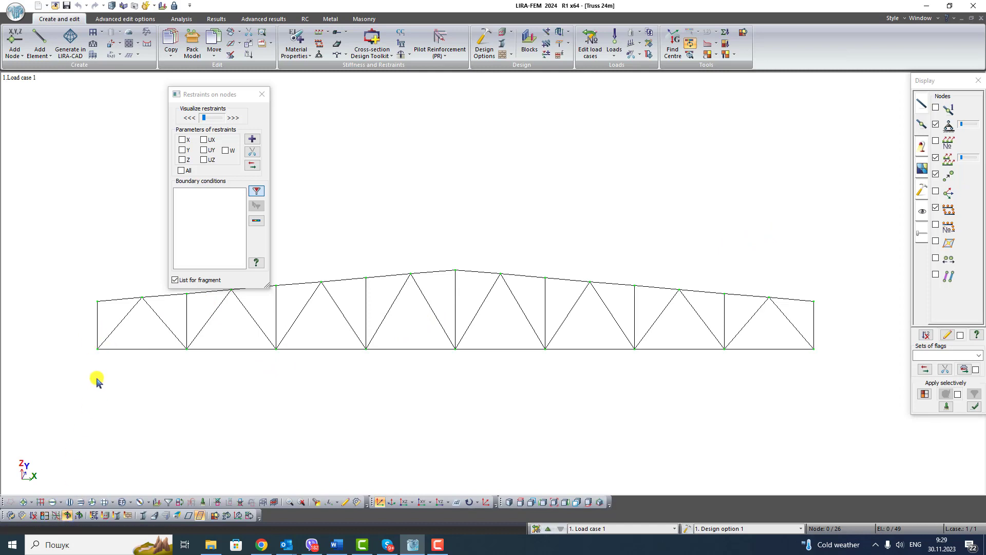
pyautogui.click(22, 502)
pyautogui.moveTo(82, 342); pyautogui.dragTo(115, 358)
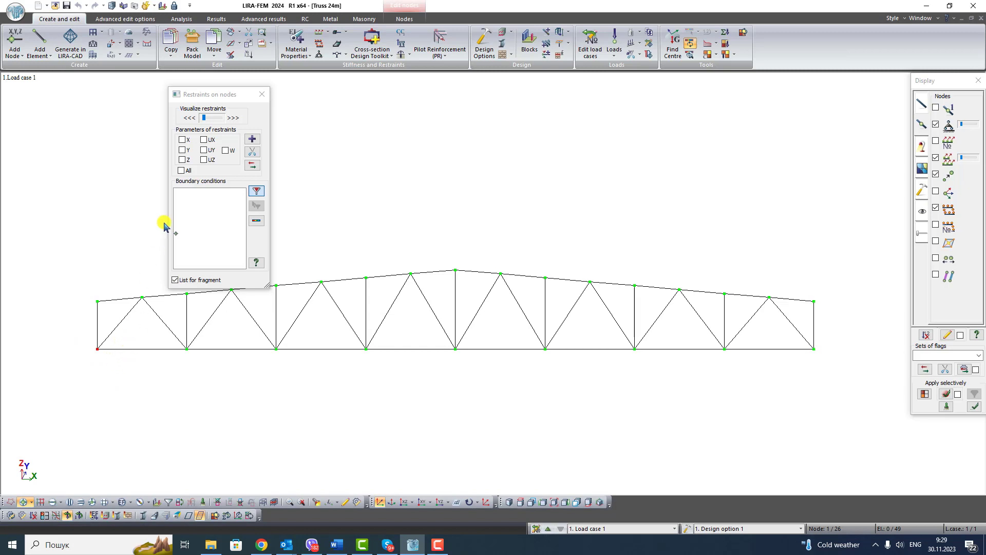
# Step: Restrain the bottom-left support node in X and Z
pyautogui.click(185, 140)
pyautogui.click(183, 140)
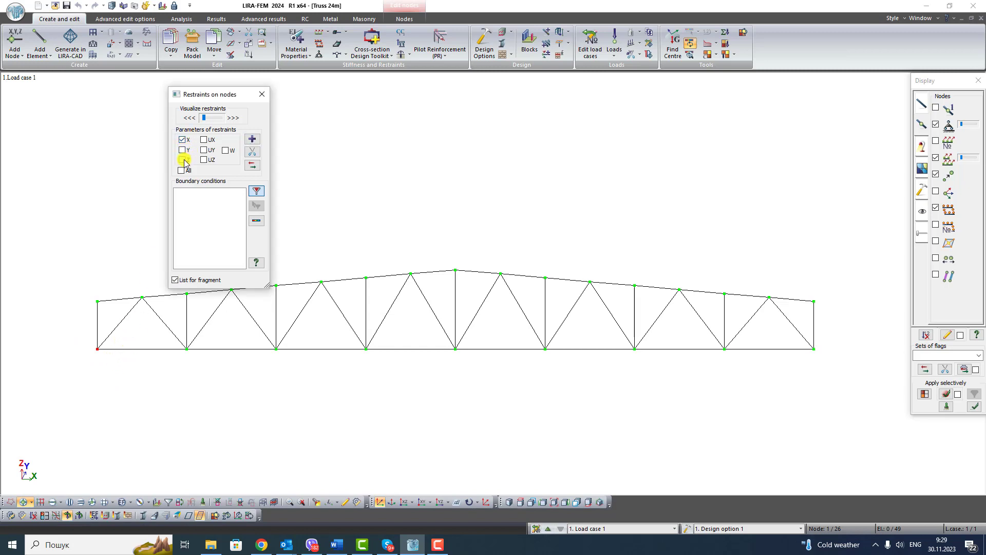
pyautogui.click(183, 161)
pyautogui.click(184, 140)
pyautogui.click(184, 140)
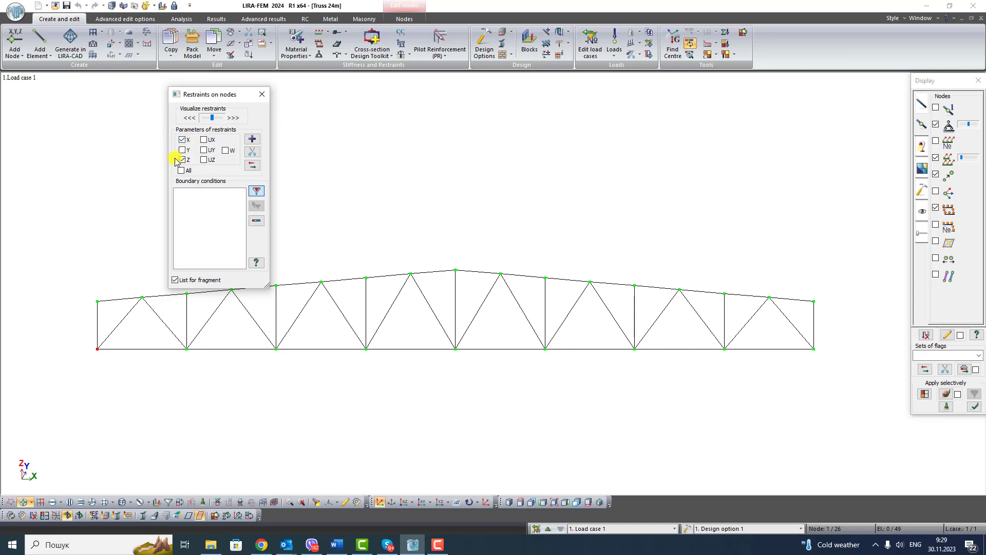
pyautogui.click(252, 140)
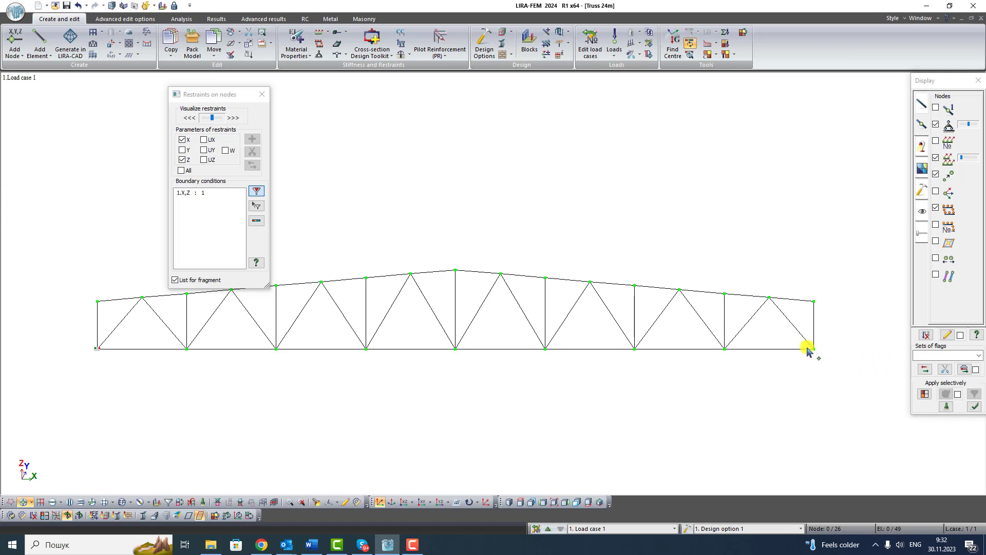
# Step: Restrain the bottom-right support node in Z only
pyautogui.click(814, 349)
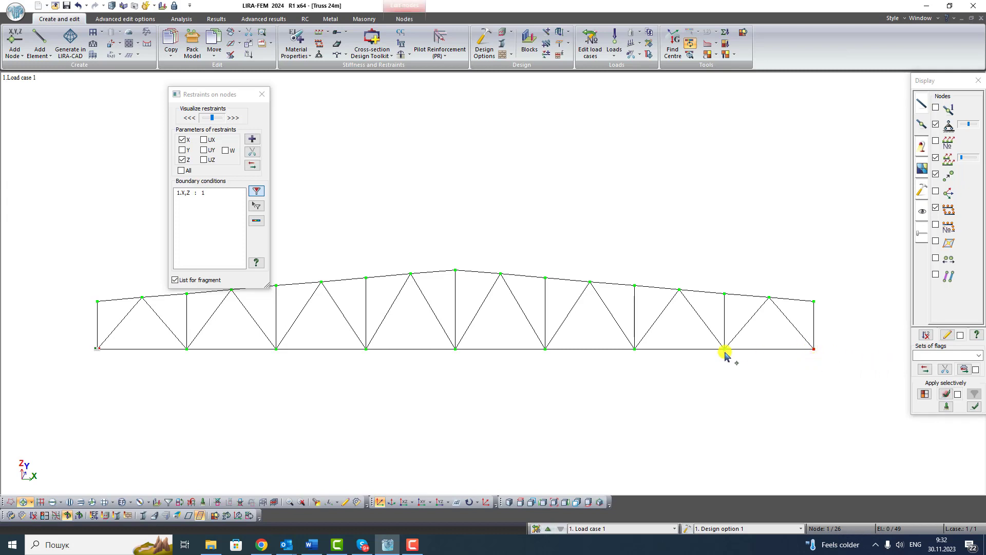
pyautogui.click(182, 139)
pyautogui.click(181, 160)
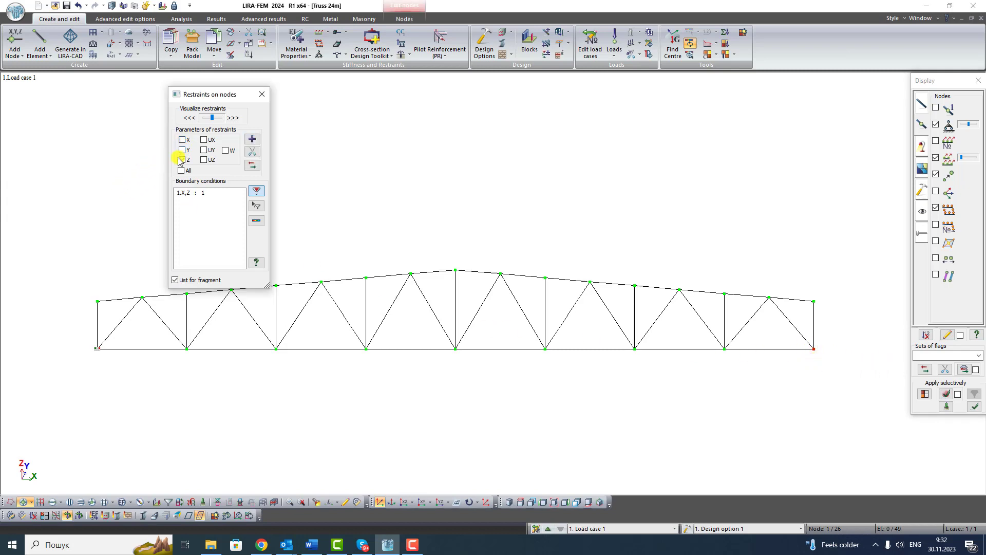
pyautogui.click(182, 159)
pyautogui.click(252, 140)
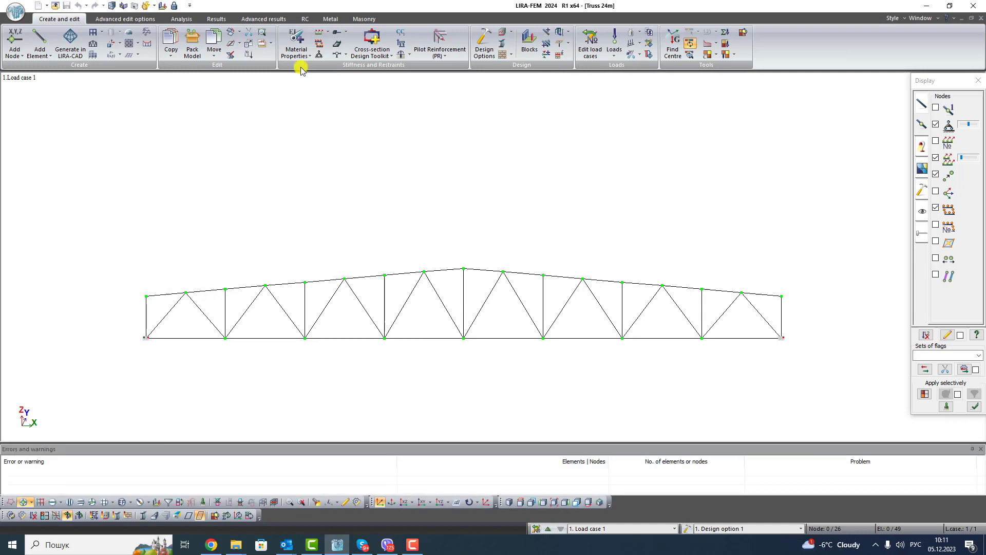
# Step: Open Stiffness and materials, start adding a stiffness, and browse its section database tabs
pyautogui.click(301, 47)
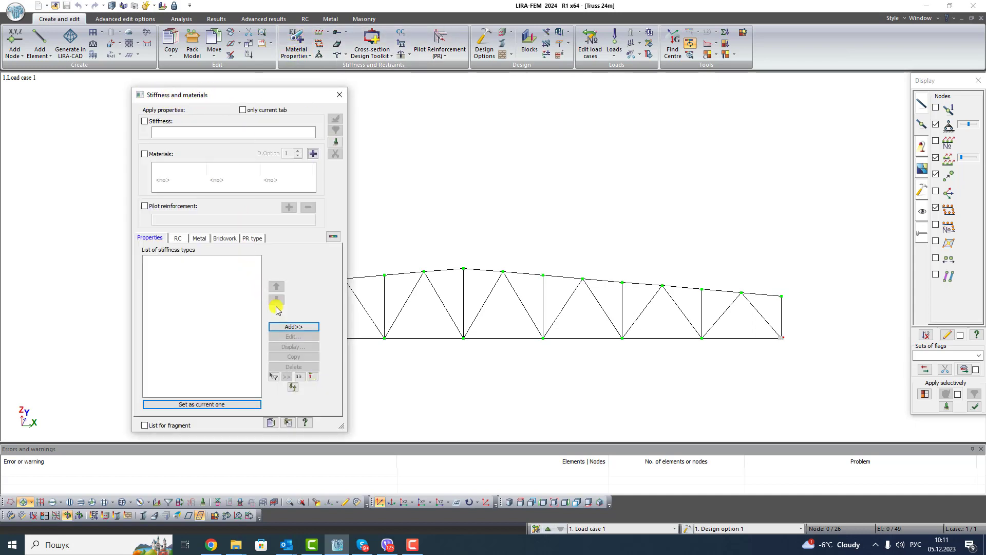
pyautogui.click(297, 327)
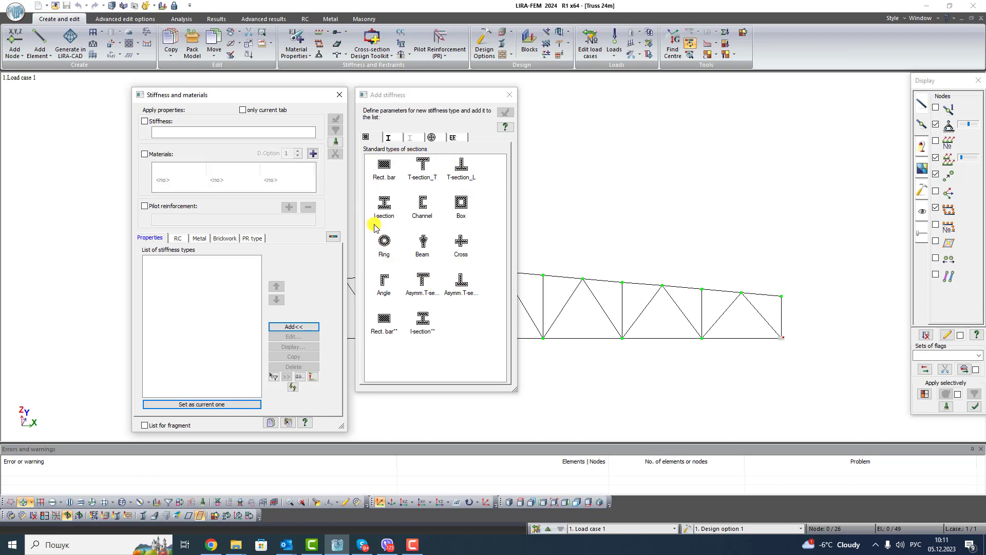
pyautogui.click(391, 139)
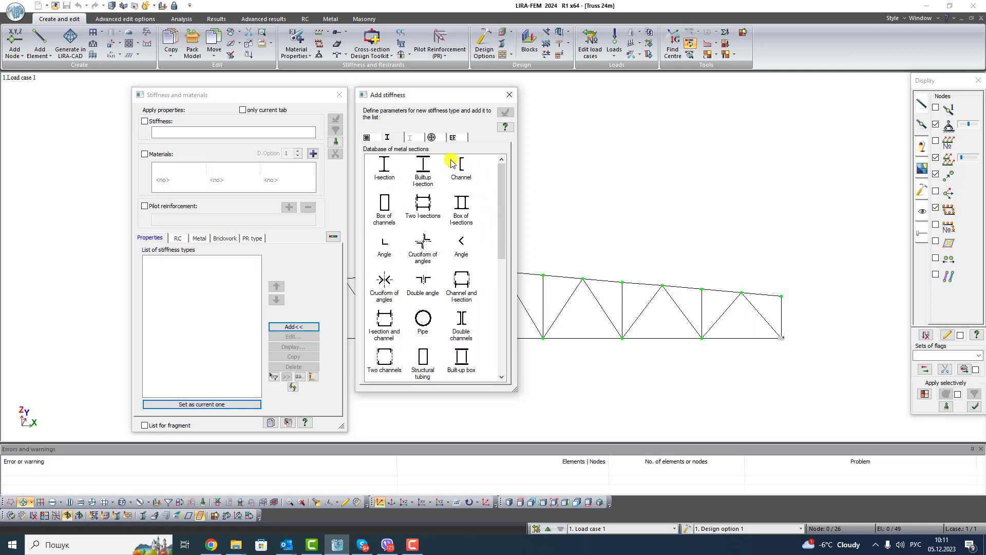
pyautogui.click(416, 140)
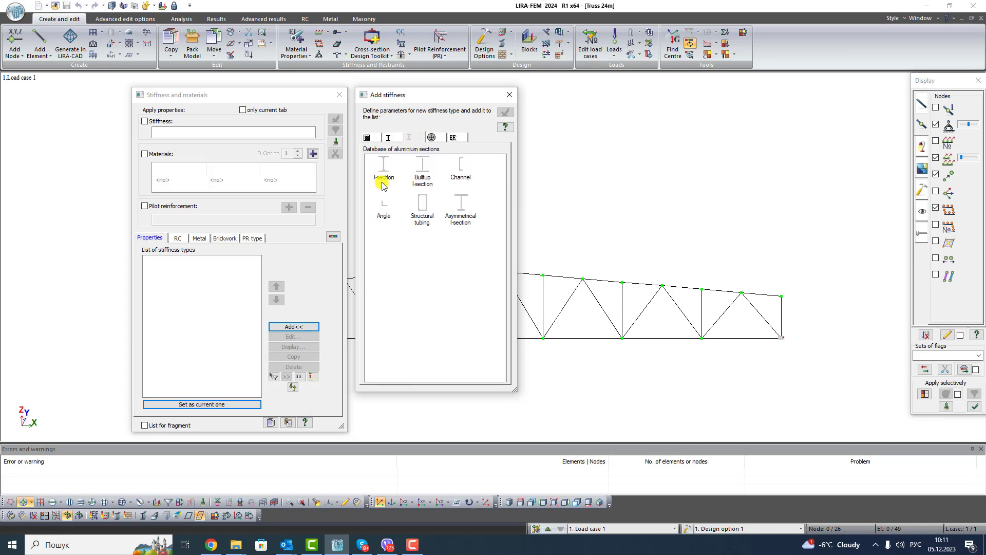
pyautogui.click(434, 138)
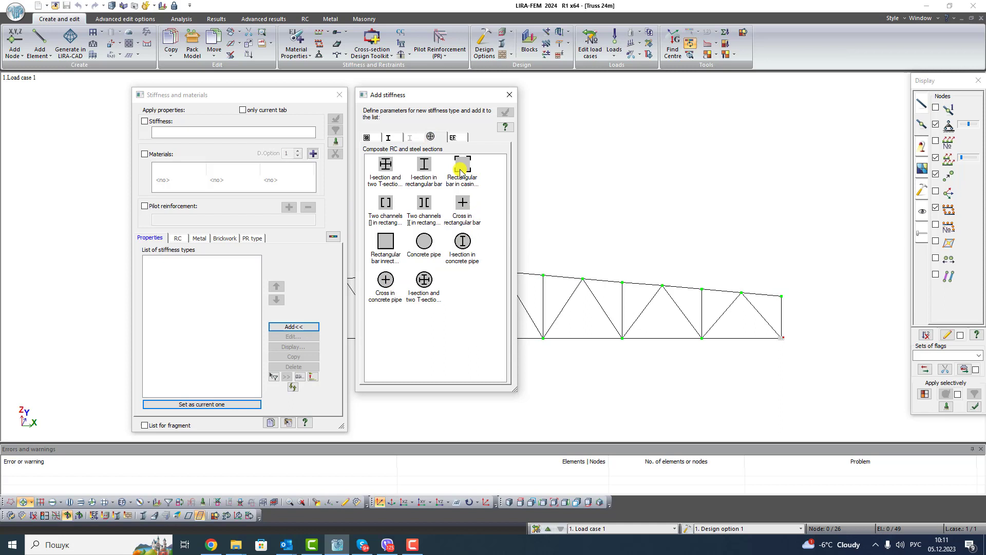
pyautogui.click(461, 141)
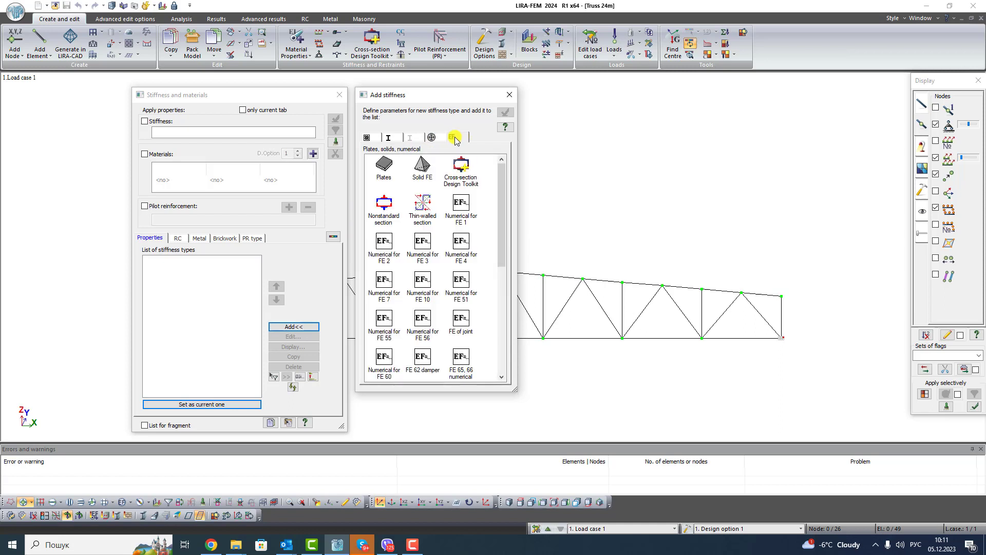
pyautogui.click(429, 171)
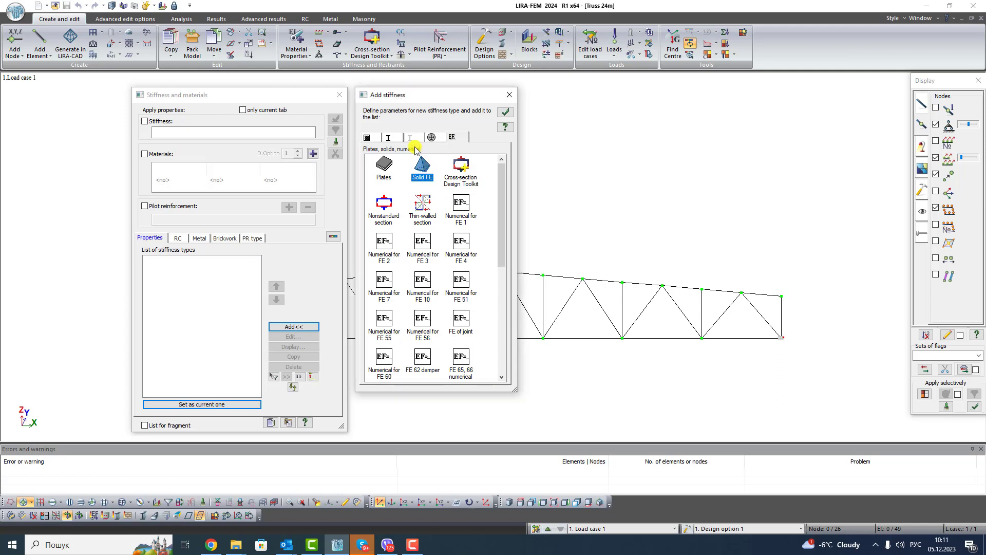
pyautogui.click(391, 137)
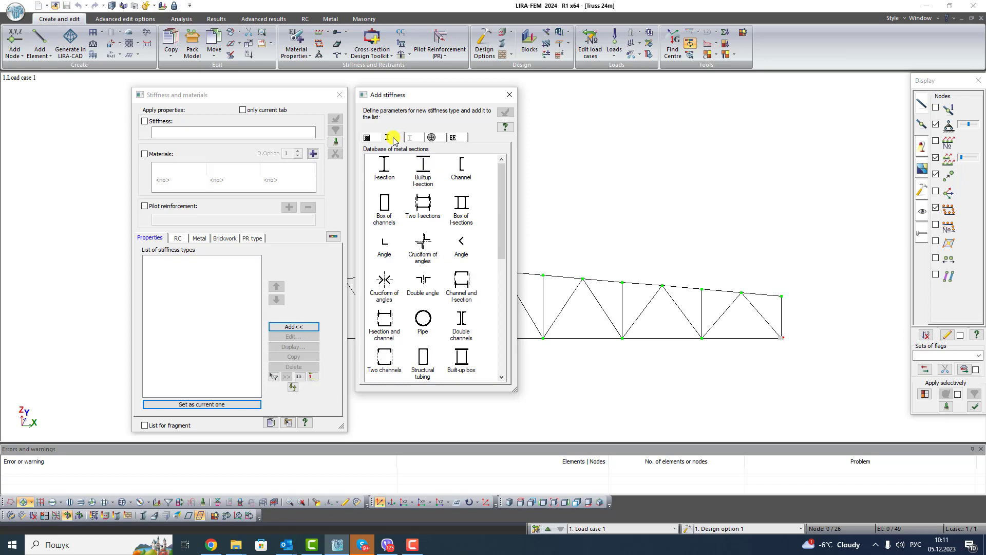
# Step: Define a double angle section from EN10056-1:2017 equal leg angles, size L 100 x 100 x 7
pyautogui.doubleClick(422, 286)
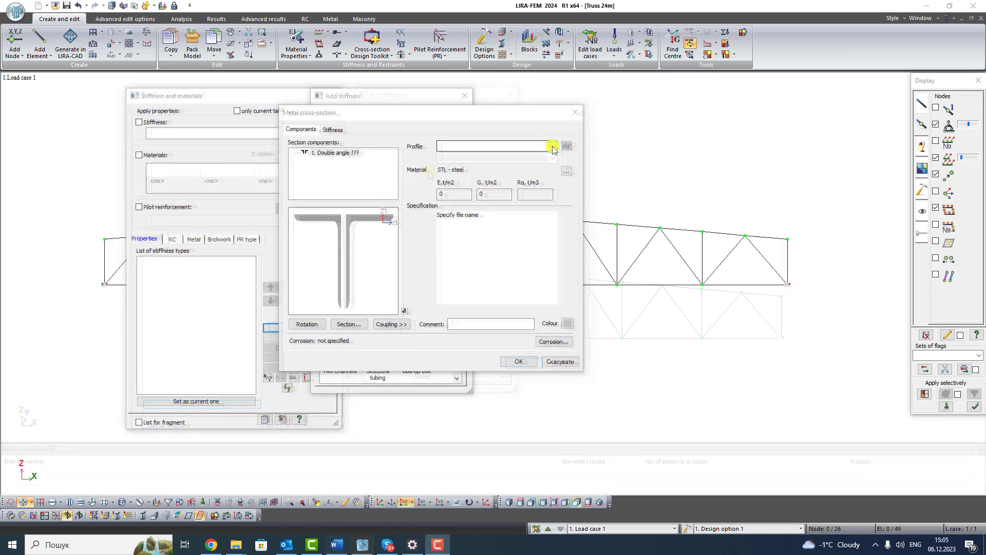
pyautogui.click(553, 147)
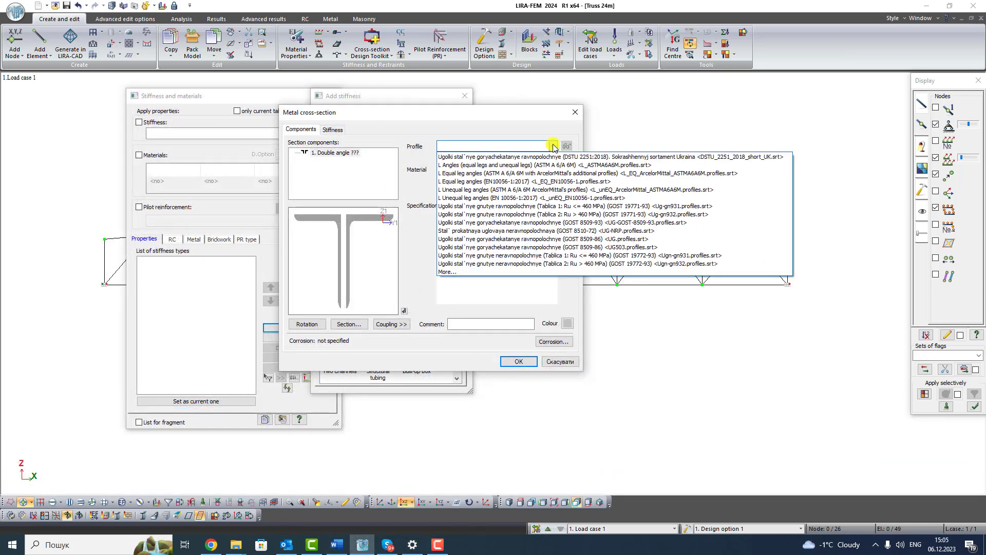
pyautogui.click(549, 182)
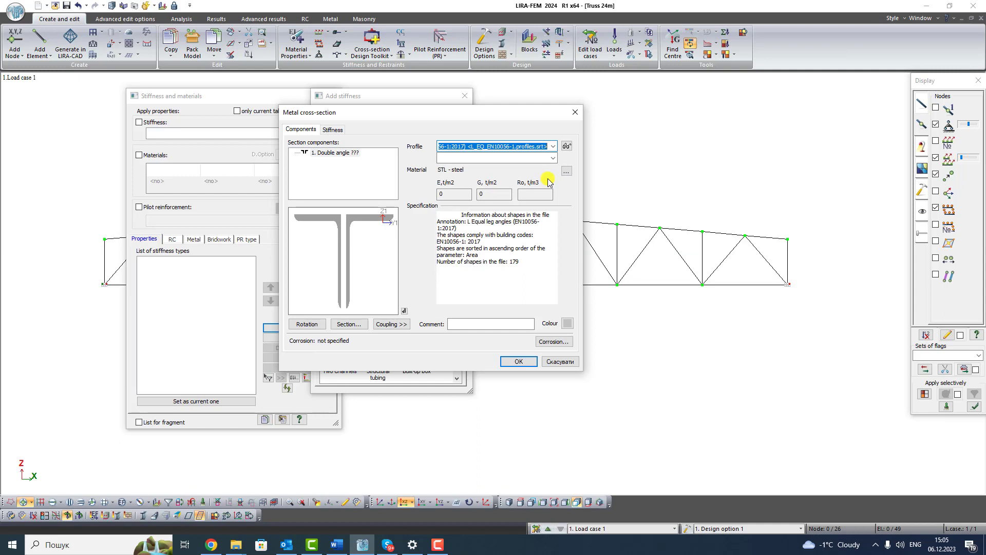
pyautogui.click(553, 158)
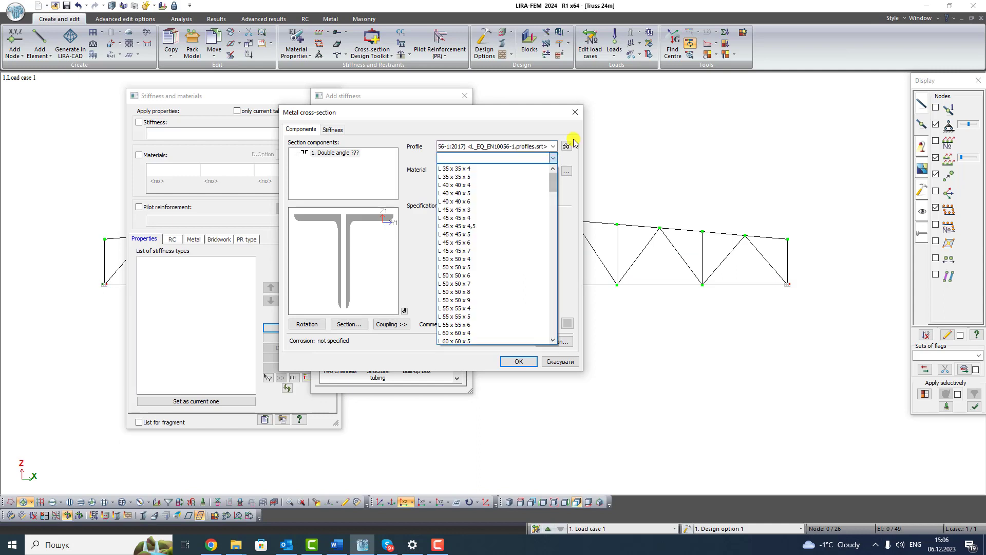
pyautogui.scroll(-8, 531, 200)
pyautogui.scroll(-9, 532, 200)
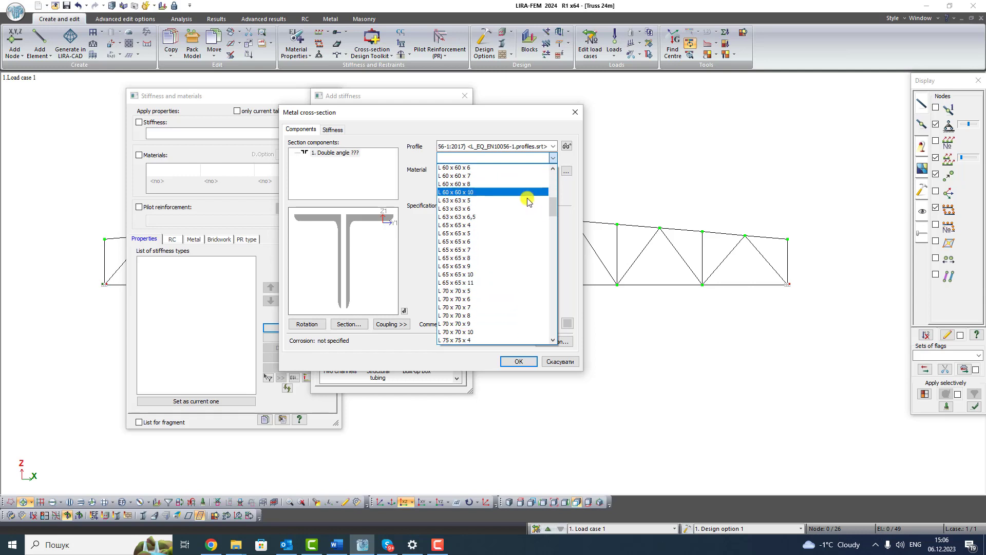
pyautogui.scroll(-3, 545, 192)
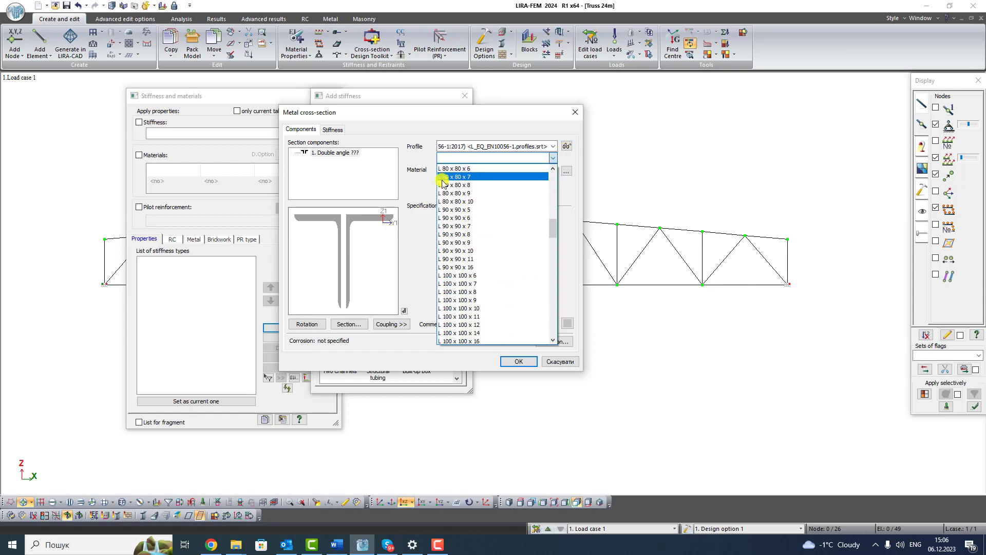
pyautogui.scroll(-1, 534, 231)
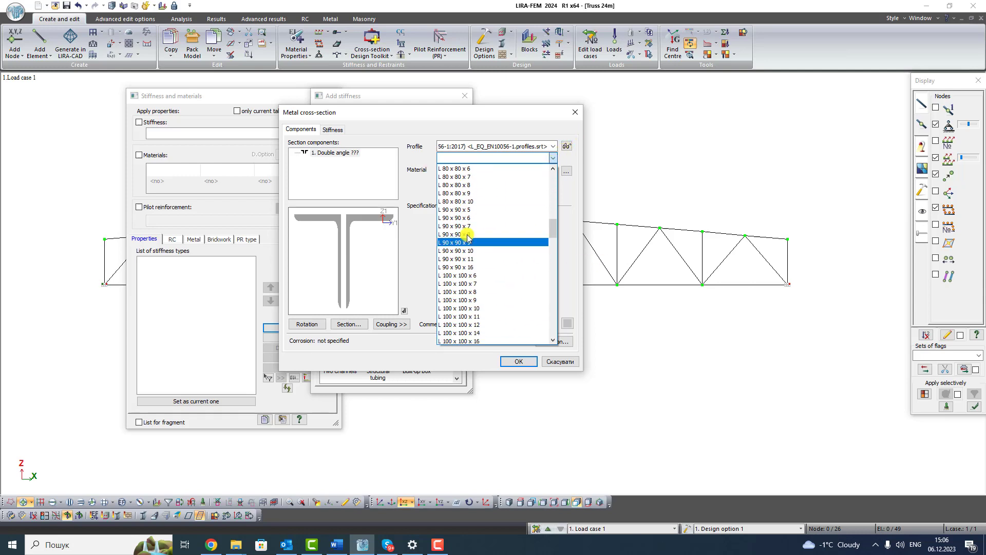
pyautogui.click(526, 259)
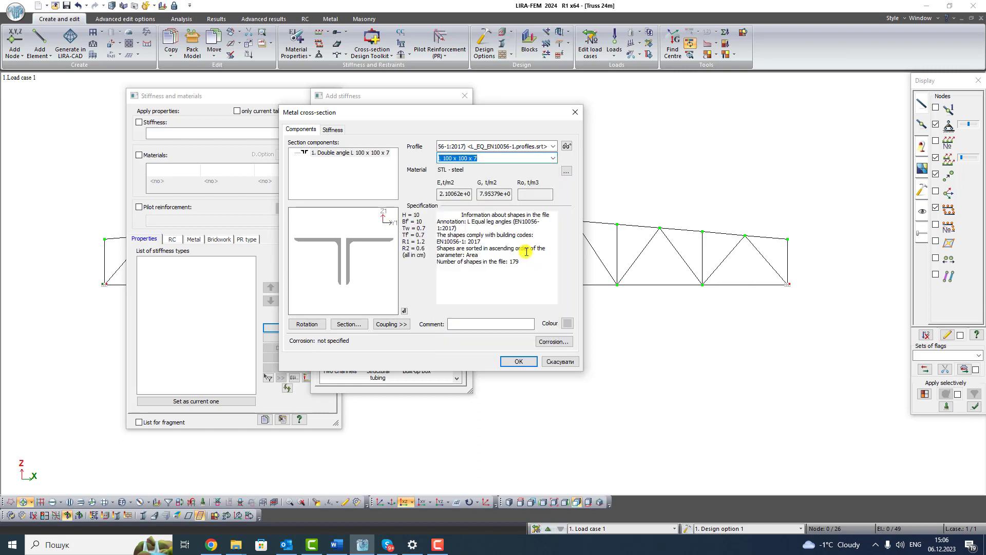
# Step: Comment the section as Top chord and pick blue as its colour
pyautogui.click(471, 324)
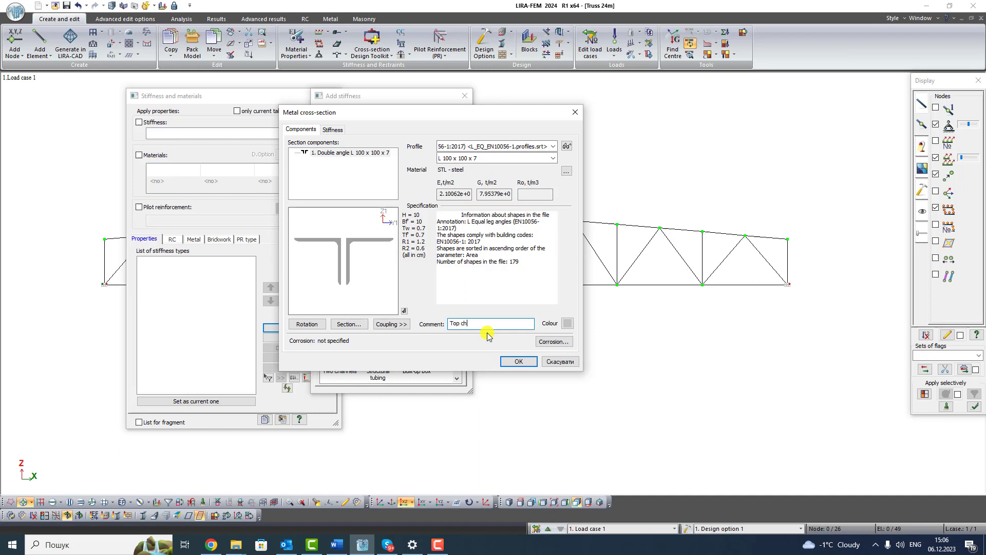
pyautogui.click(568, 324)
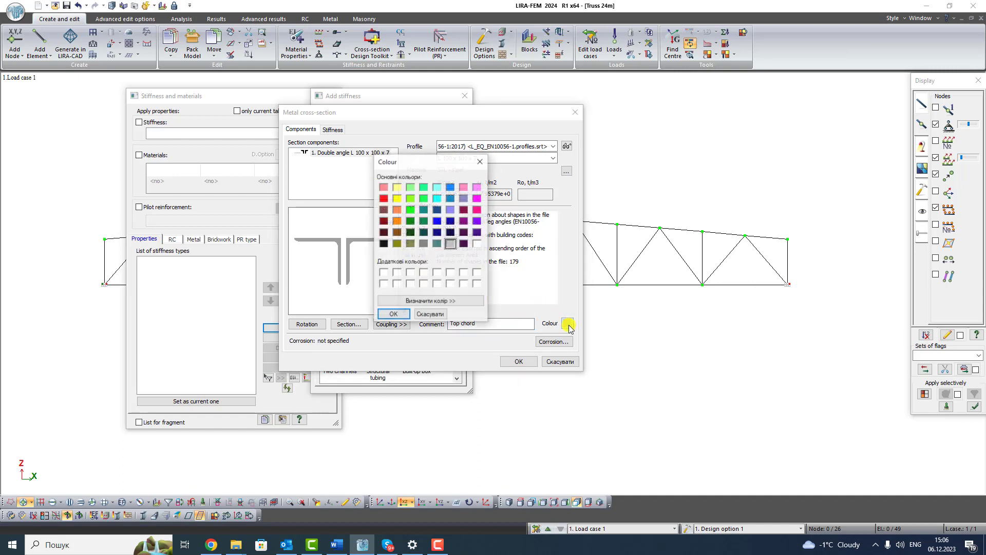
pyautogui.click(437, 222)
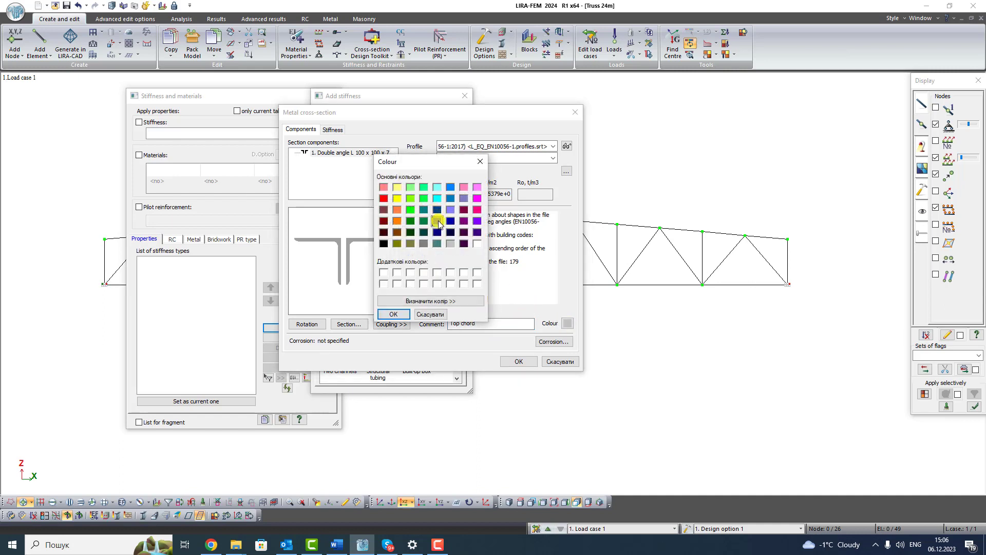
# Step: Confirm blue, set the stiffness parameters to coefficient mode, and accept as stiffness type 1
pyautogui.click(393, 314)
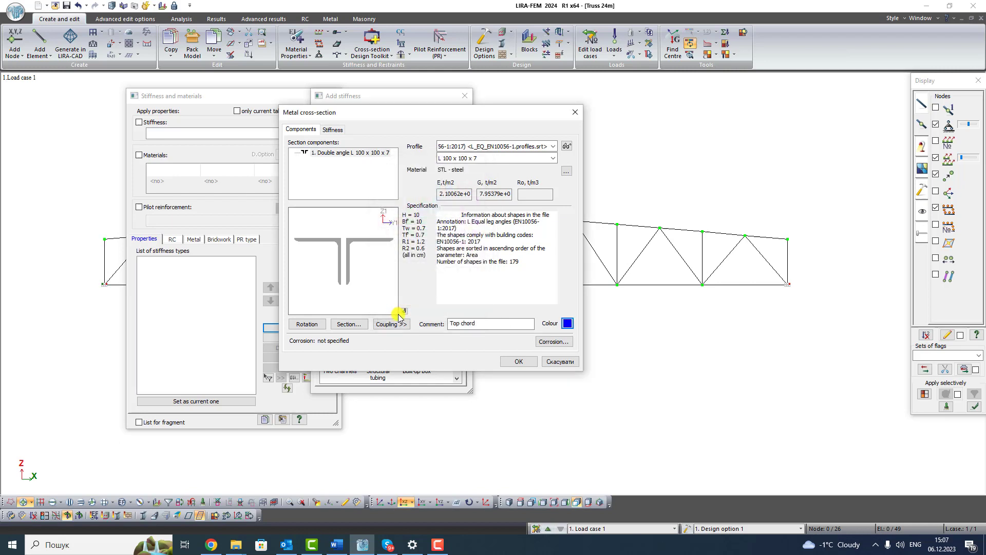
pyautogui.click(339, 132)
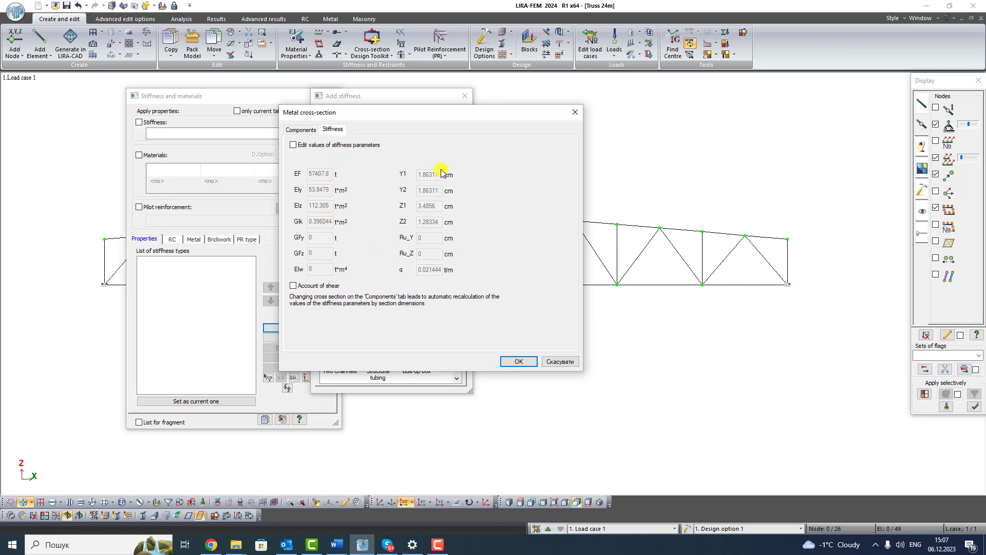
pyautogui.click(293, 146)
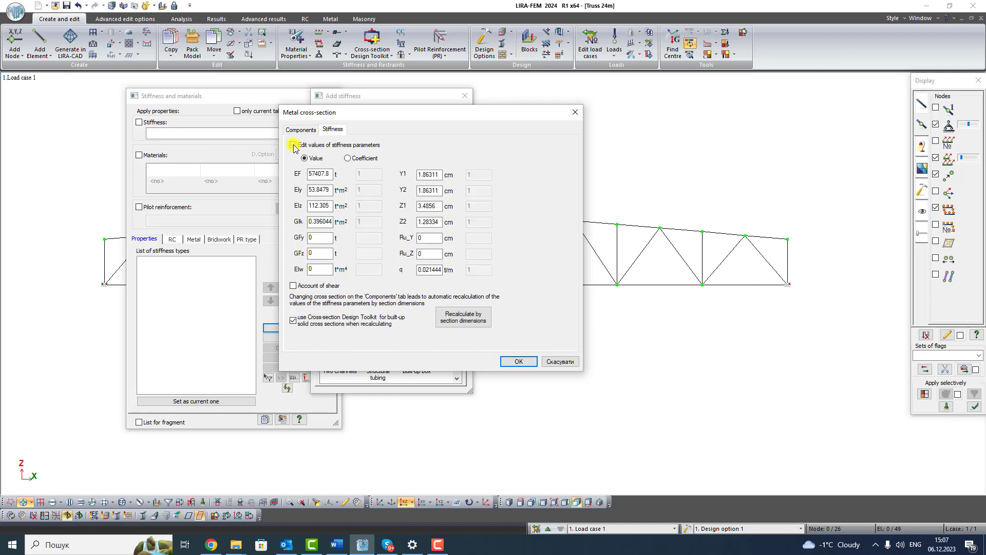
pyautogui.doubleClick(309, 173)
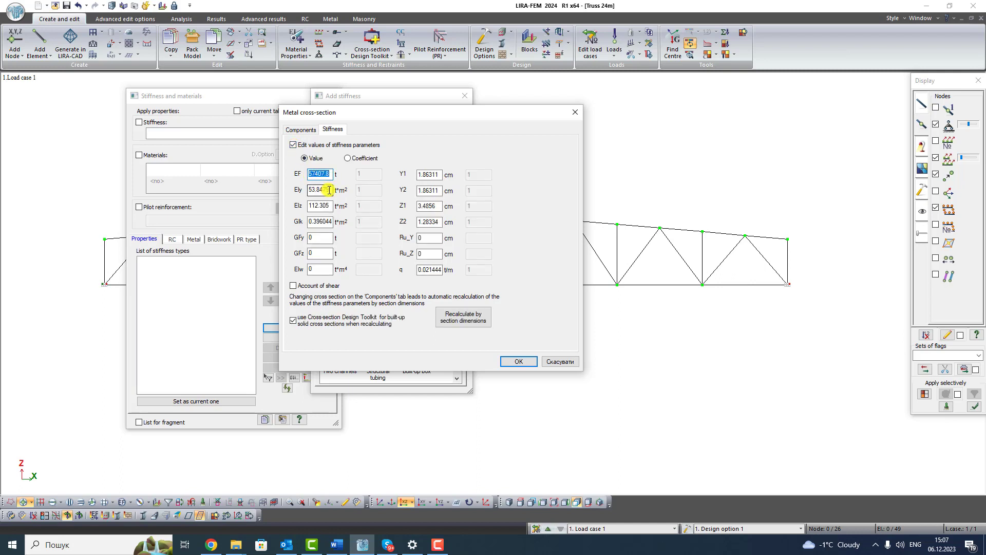
pyautogui.doubleClick(330, 190)
pyautogui.doubleClick(324, 207)
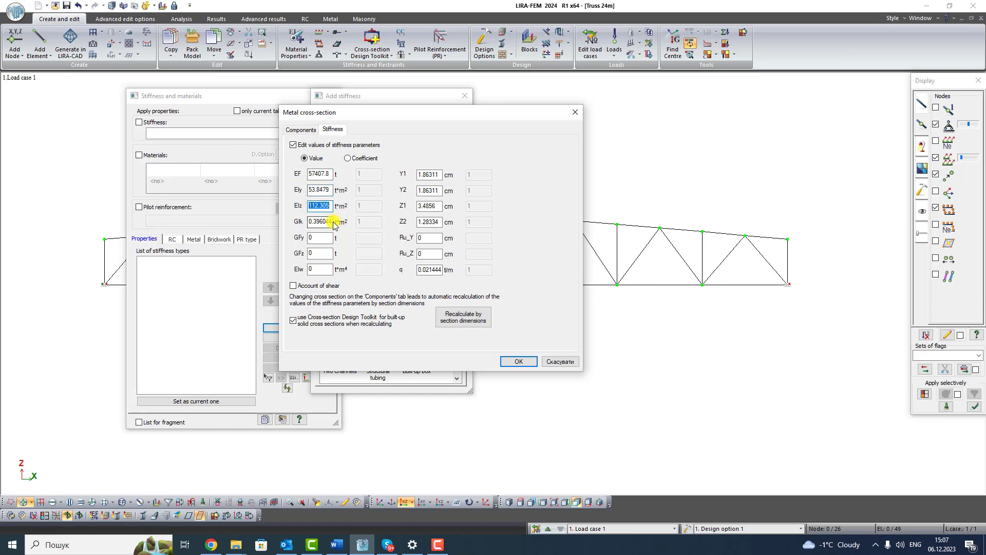
pyautogui.doubleClick(332, 222)
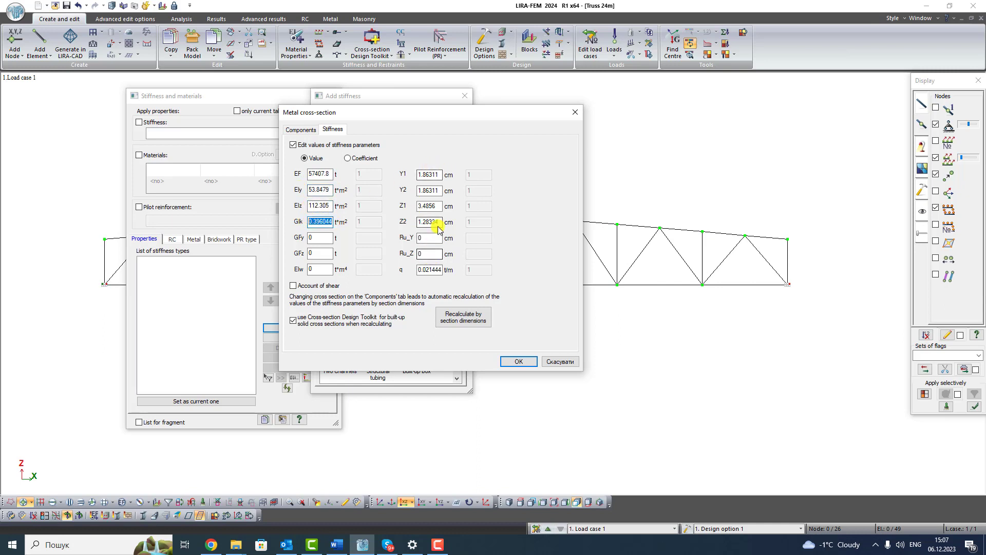
pyautogui.click(347, 158)
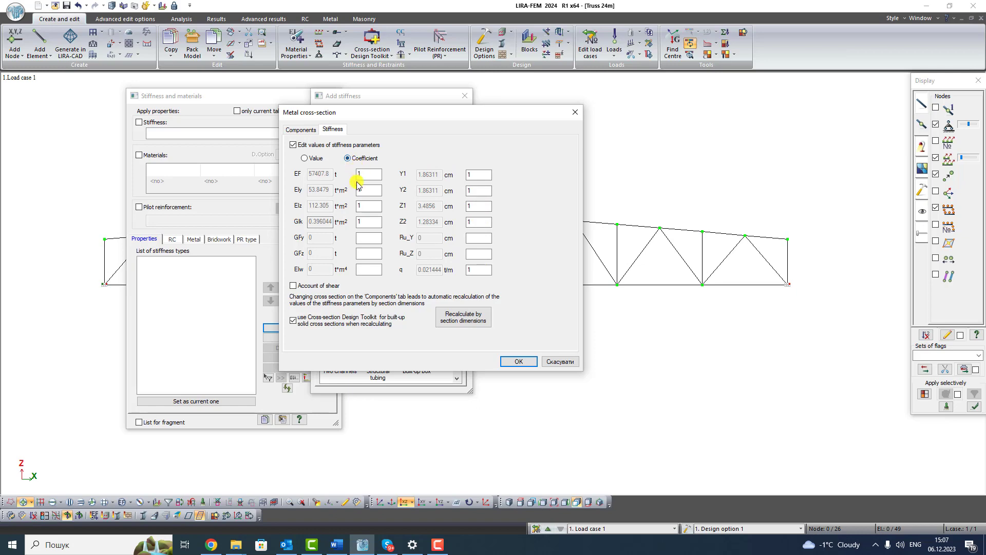
pyautogui.click(520, 363)
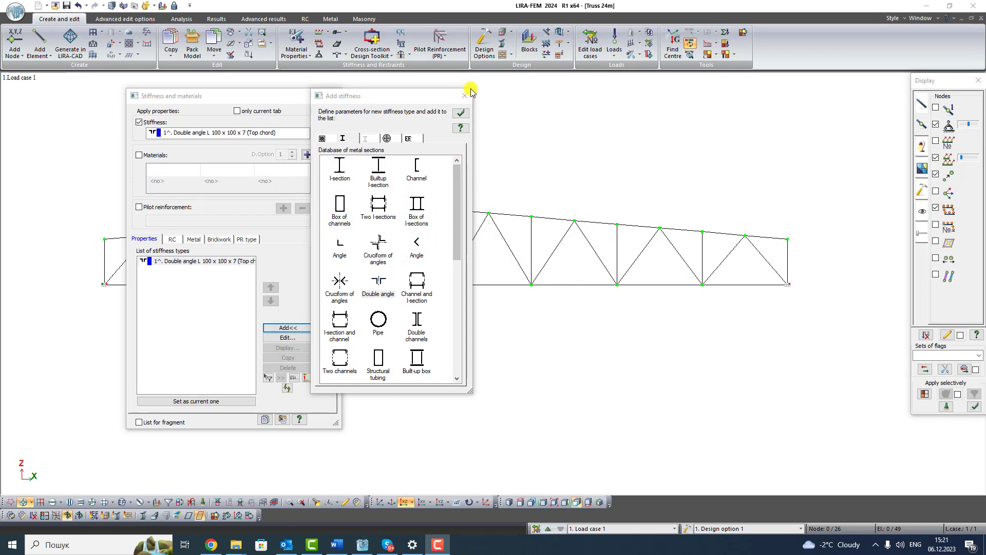
# Step: Copy the Top chord L 100 x 100 x 7 type three times and renumber the list 1 to 4
pyautogui.click(465, 96)
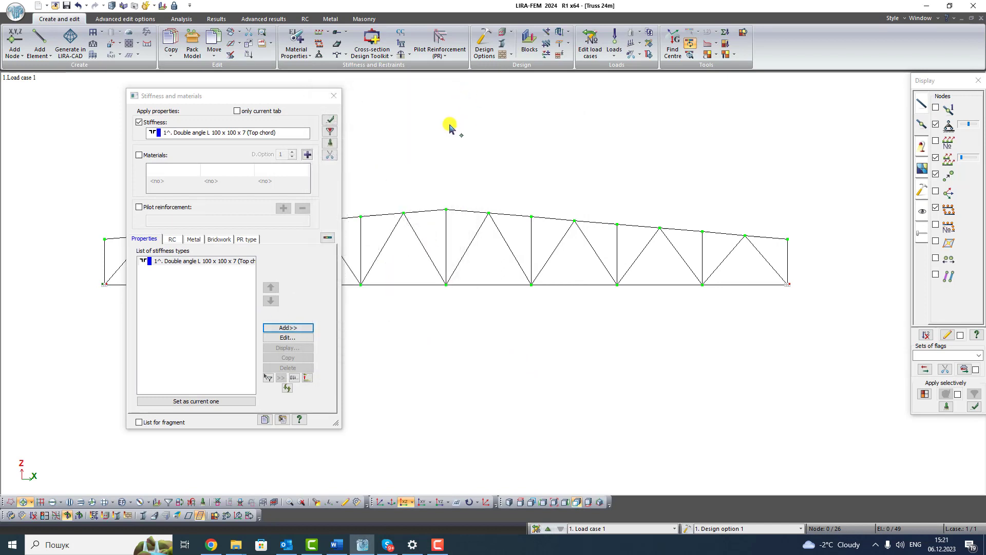
pyautogui.click(196, 261)
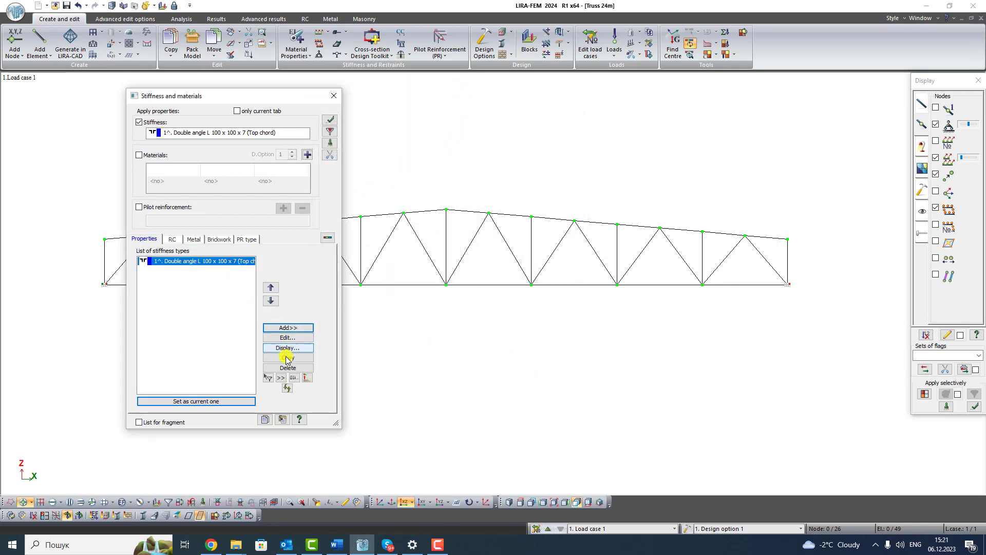
pyautogui.click(287, 358)
pyautogui.click(287, 358)
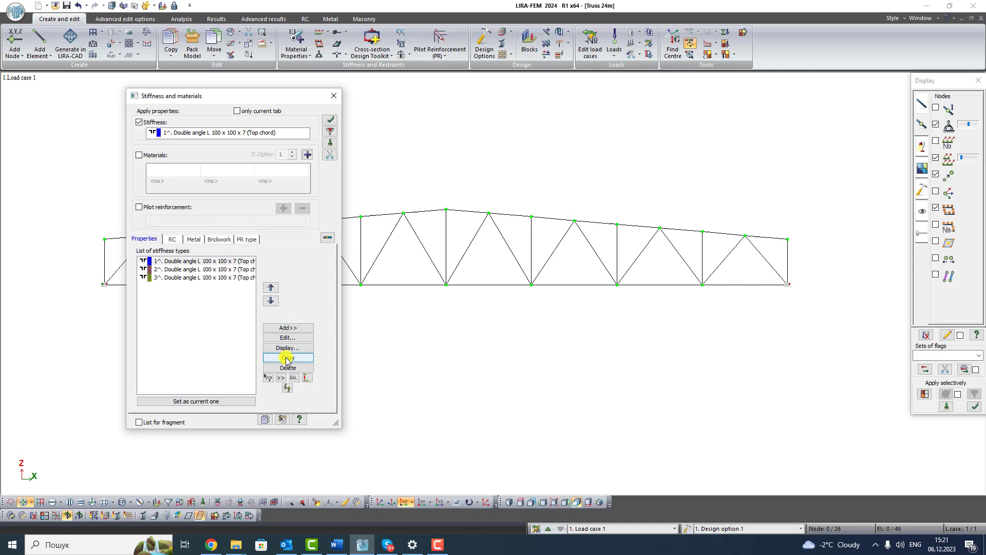
pyautogui.click(286, 358)
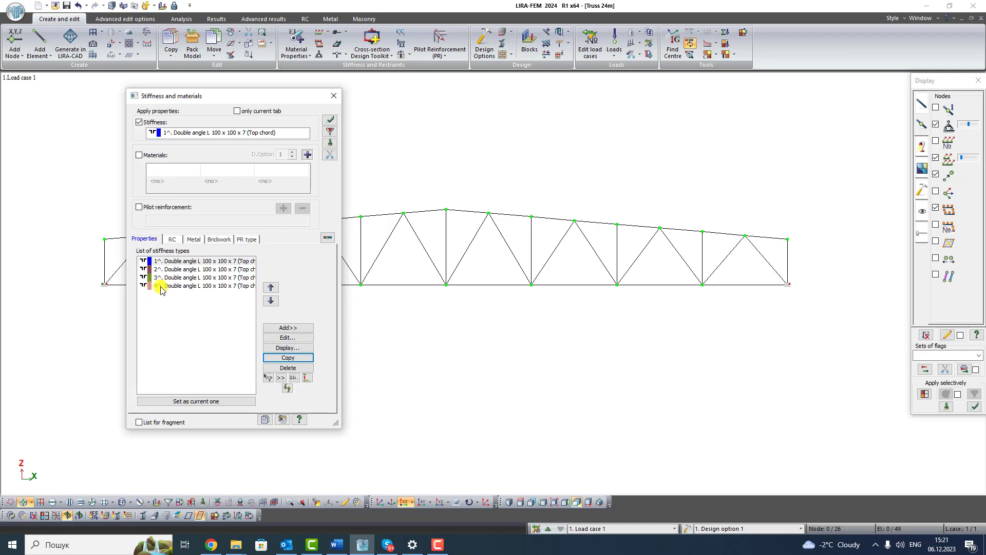
pyautogui.click(306, 378)
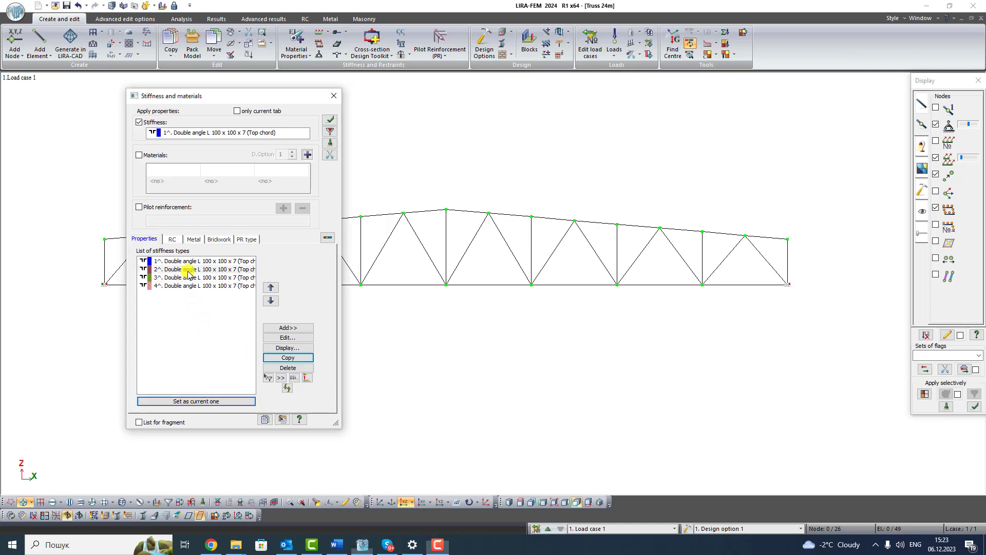
# Step: Relabel stiffness type 2 as 'Support web' in green, then open type 3 for editing
pyautogui.click(188, 270)
pyautogui.click(297, 338)
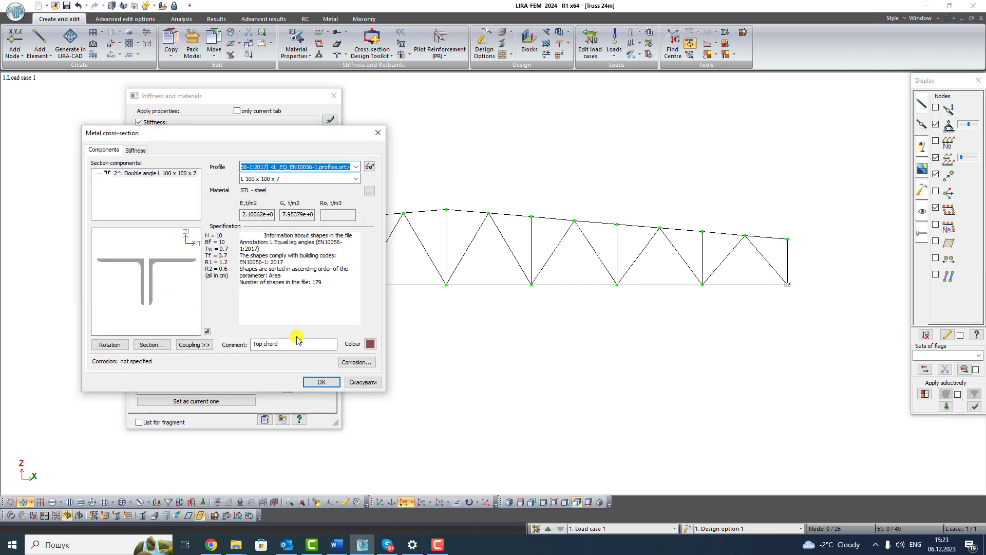
pyautogui.click(297, 341)
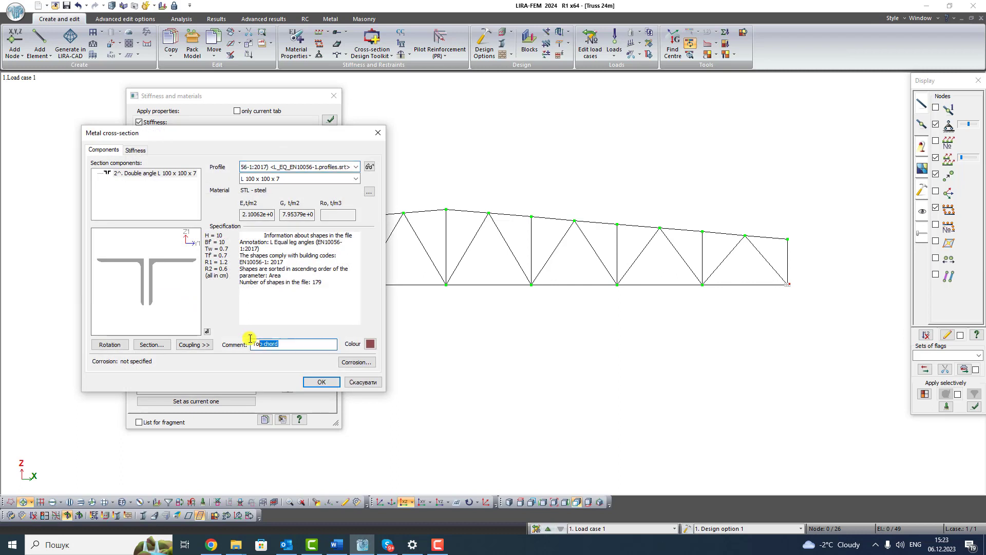
pyautogui.write('Support web')
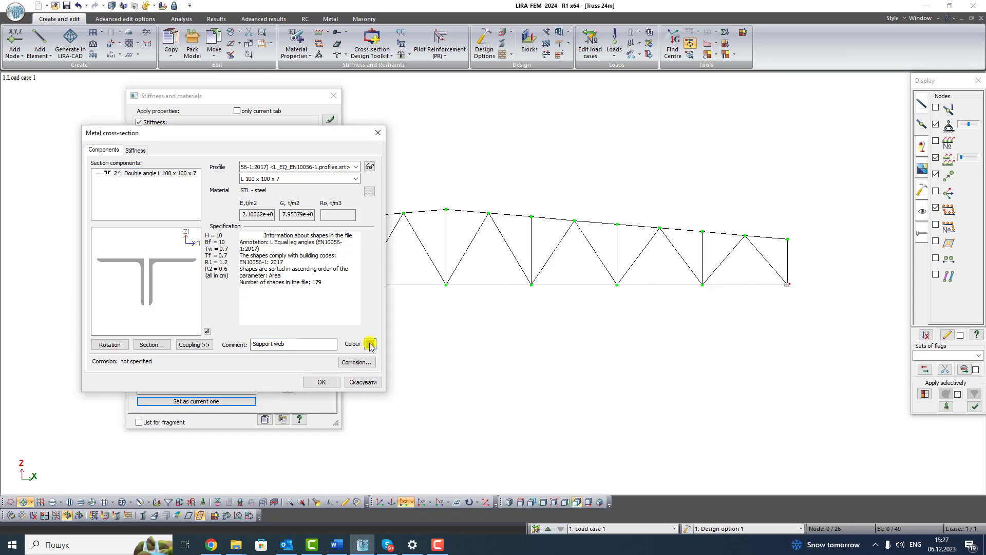
pyautogui.click(370, 343)
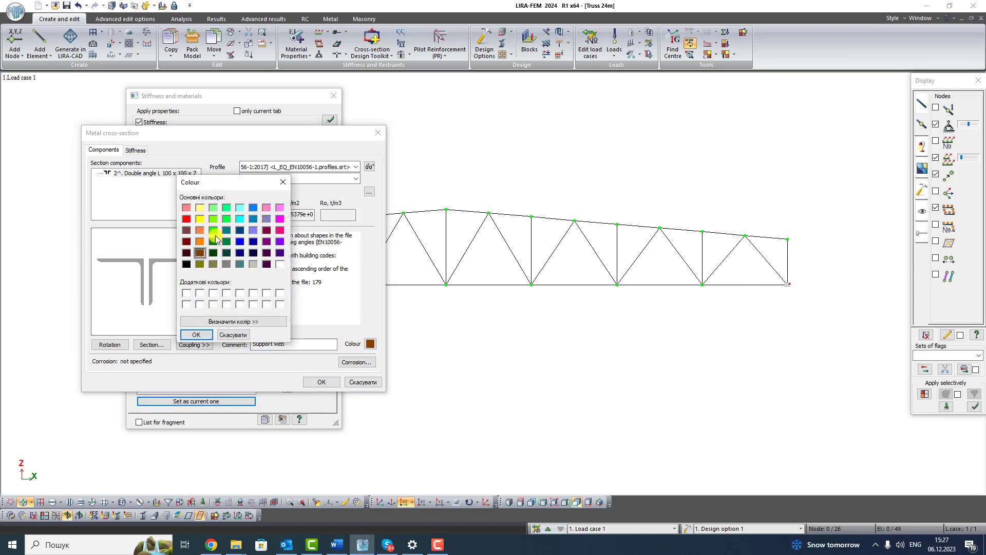
pyautogui.click(196, 335)
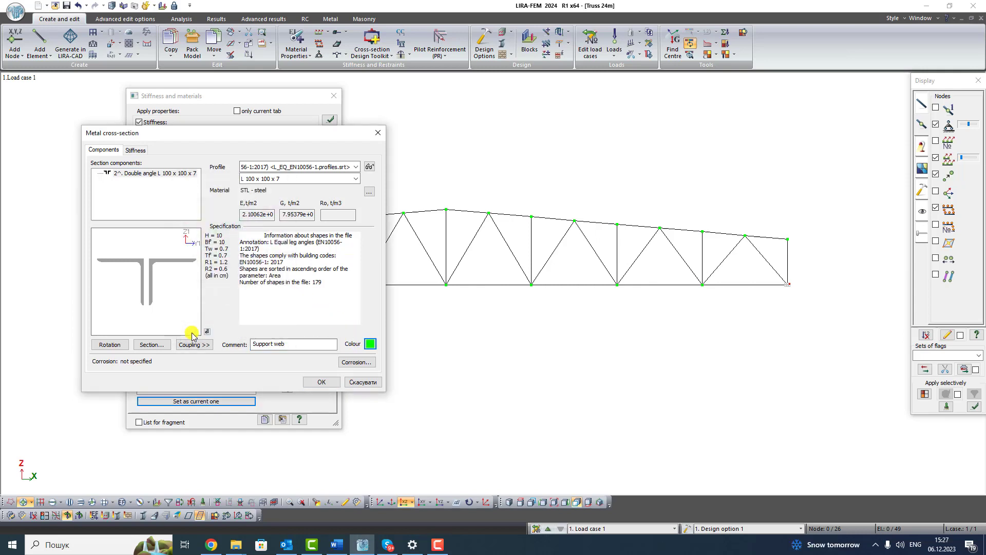
pyautogui.click(239, 354)
pyautogui.click(316, 383)
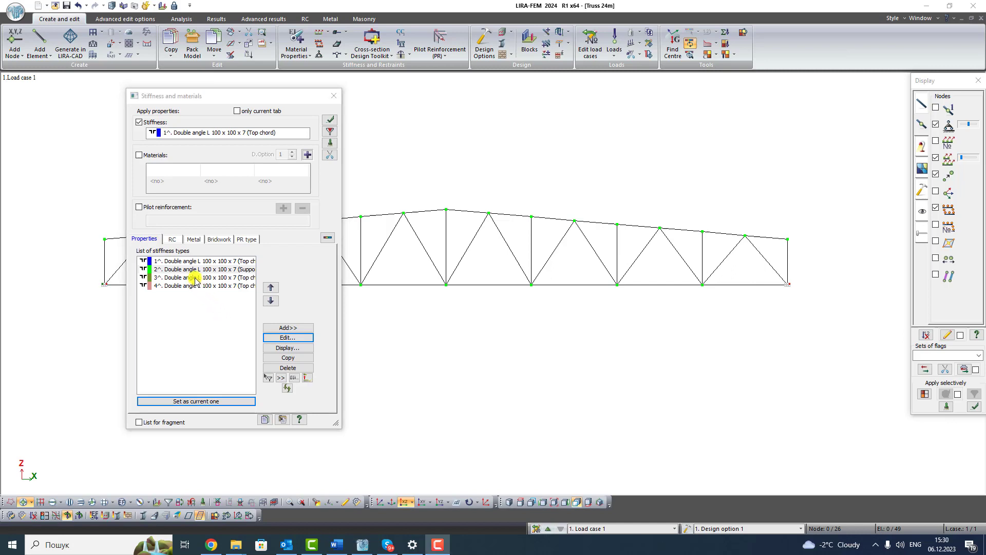
pyautogui.click(195, 278)
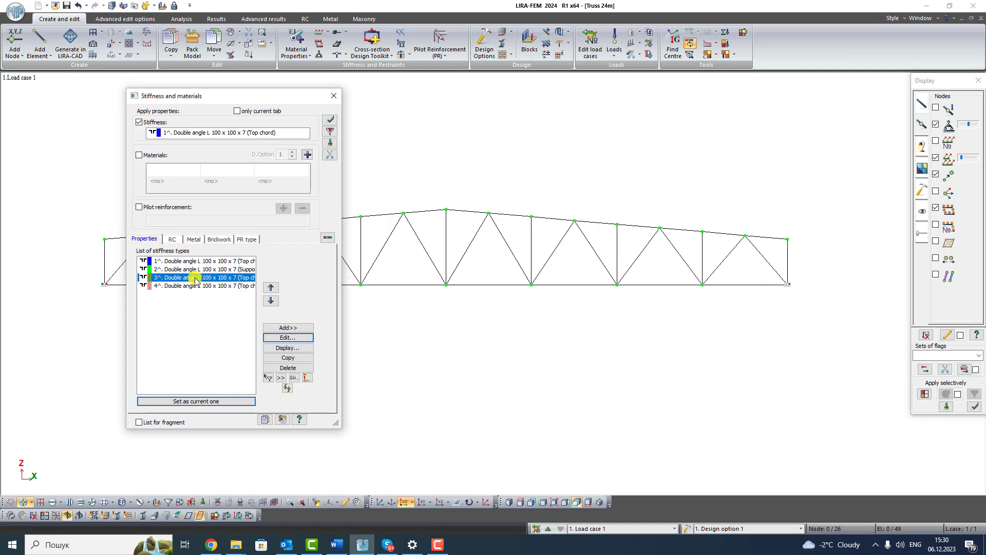
pyautogui.click(286, 337)
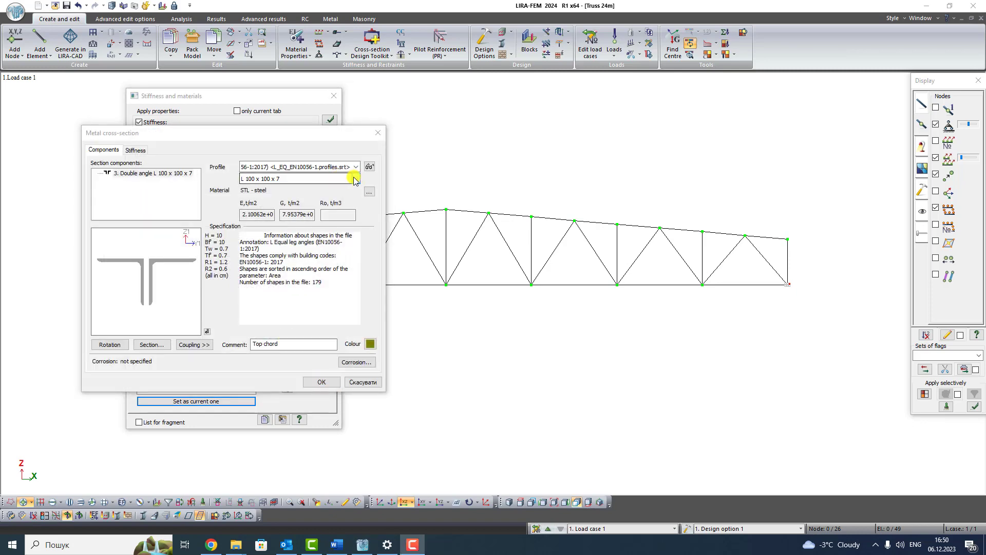
# Step: Change type 3 to double angle L 75 x 75 x 6, commented 'Bottom chord', coloured magenta
pyautogui.click(355, 180)
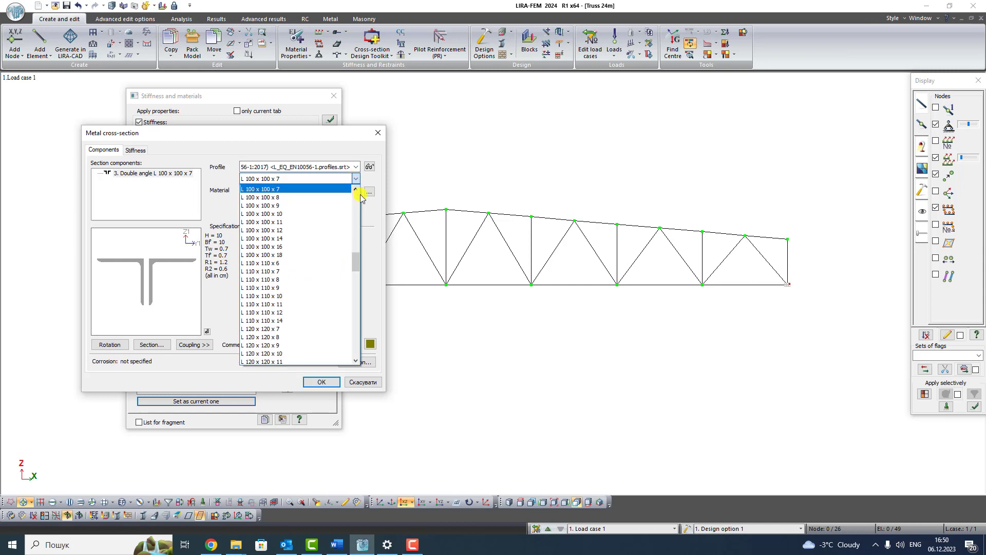
pyautogui.moveTo(357, 259); pyautogui.dragTo(357, 244)
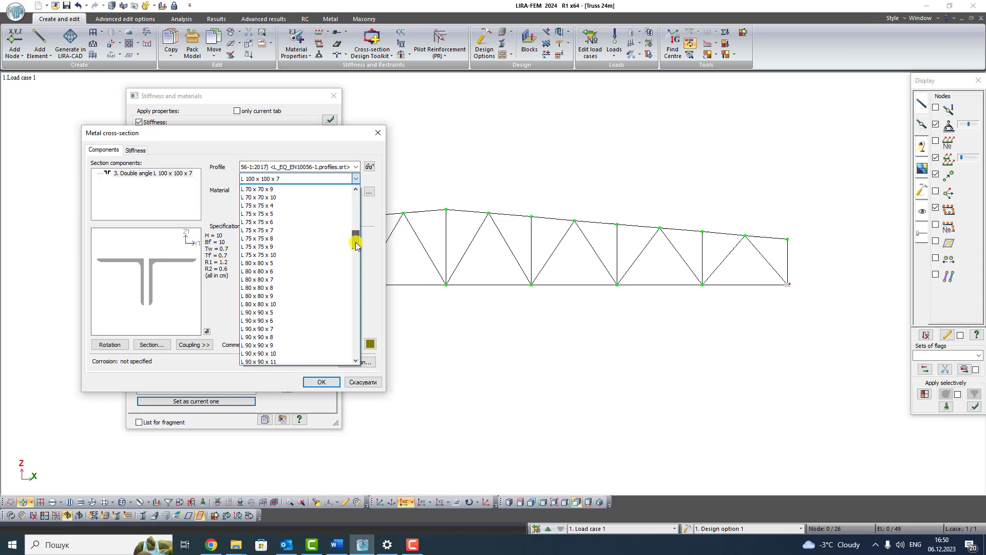
pyautogui.click(282, 222)
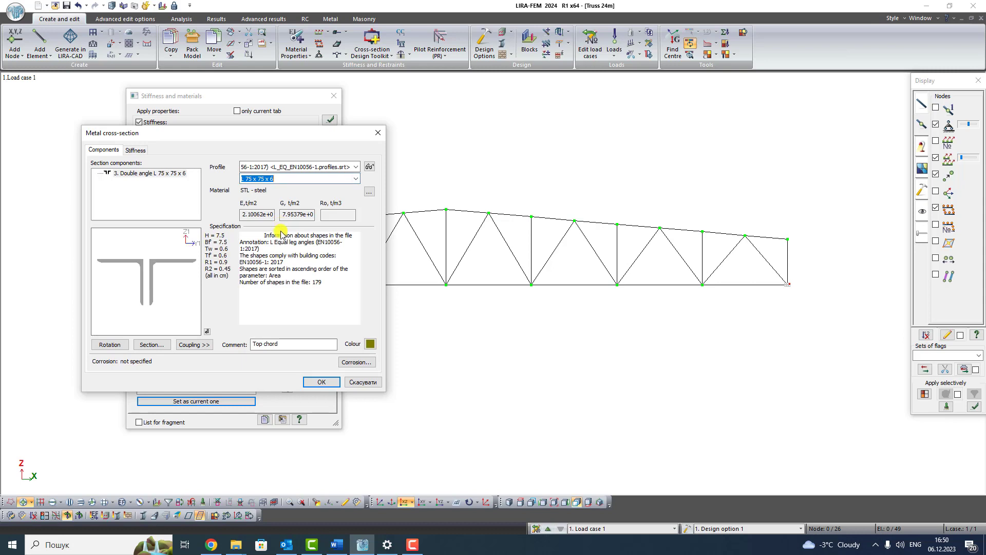
pyautogui.doubleClick(259, 343)
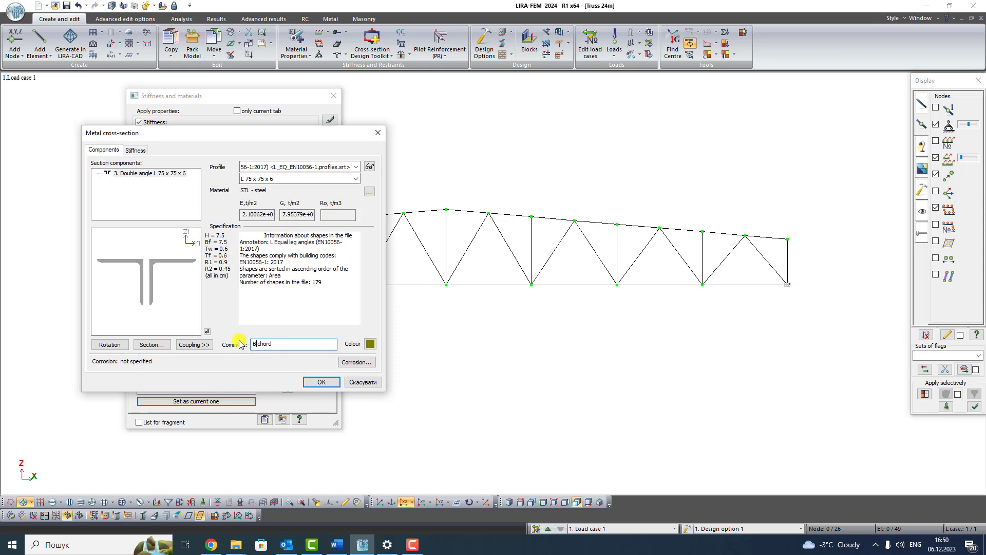
pyautogui.write('Bottom')
pyautogui.click(370, 344)
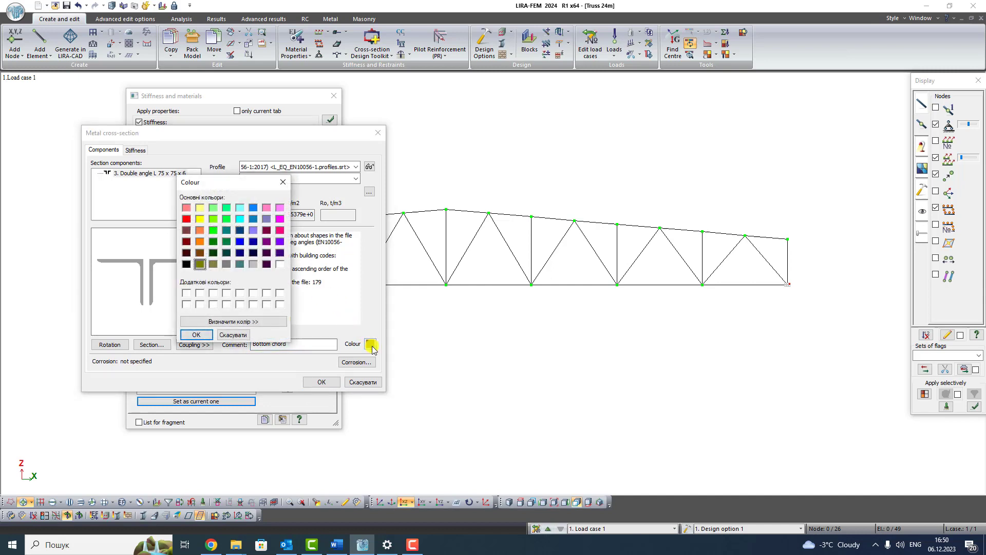
pyautogui.click(281, 230)
pyautogui.click(196, 334)
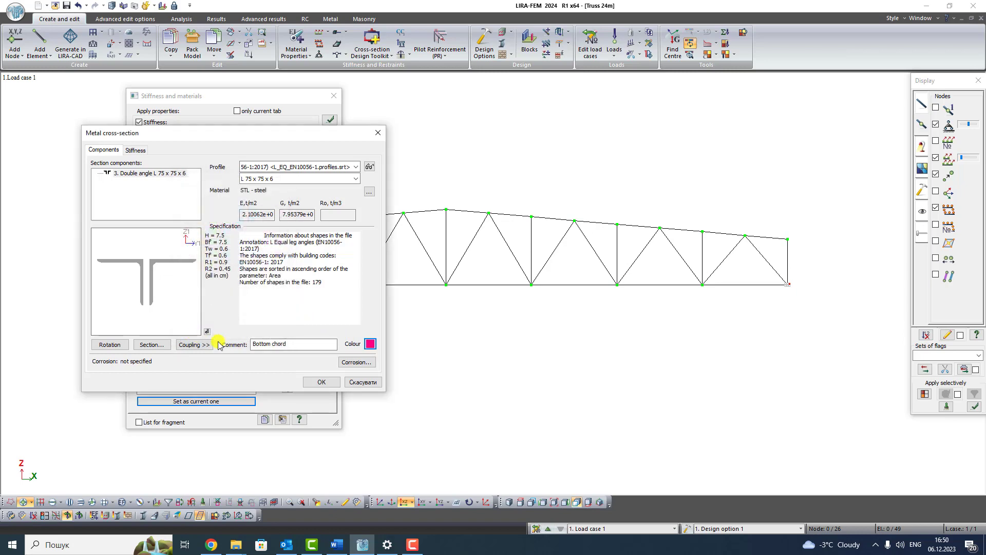
# Step: Save stiffness type 3's changes and open type 4's cross-section settings
pyautogui.click(316, 384)
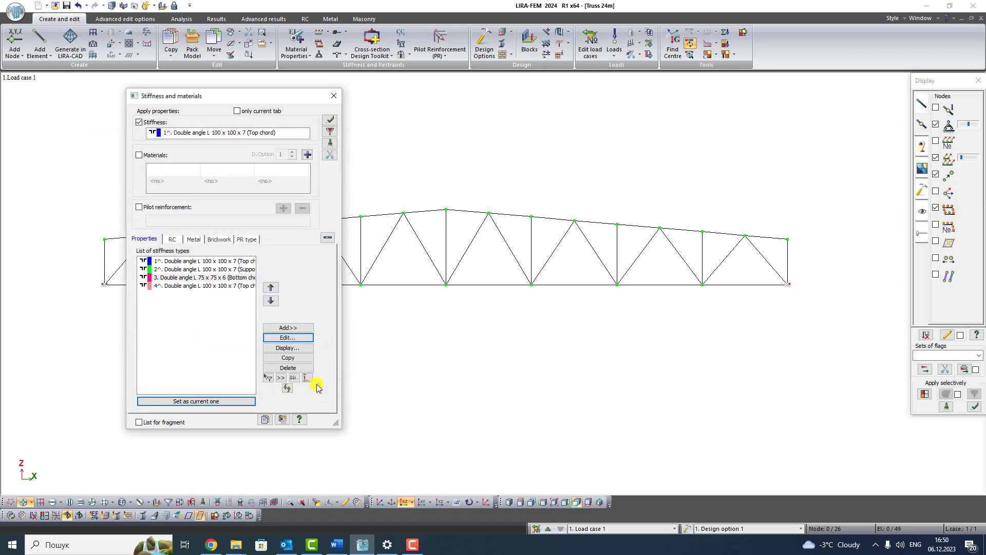
pyautogui.click(204, 287)
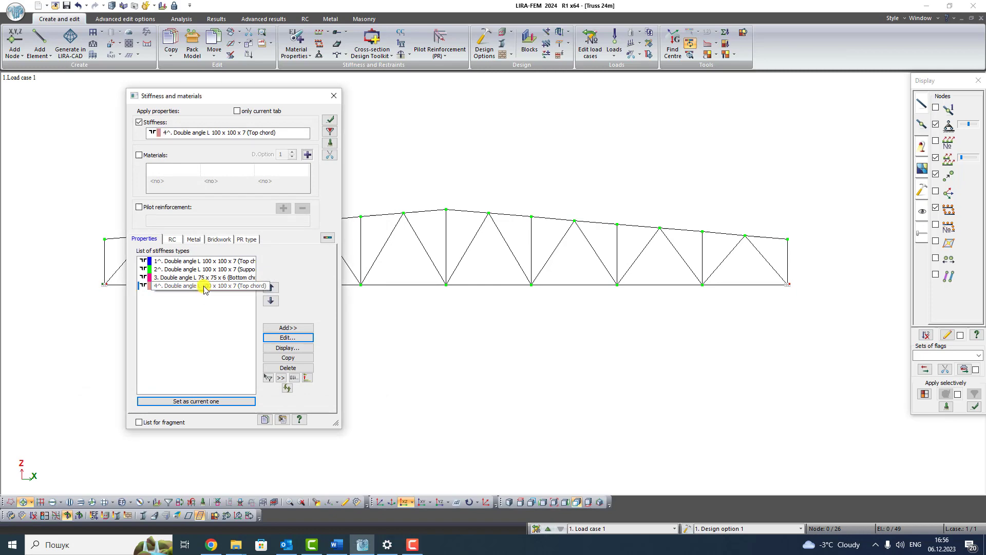
pyautogui.click(286, 337)
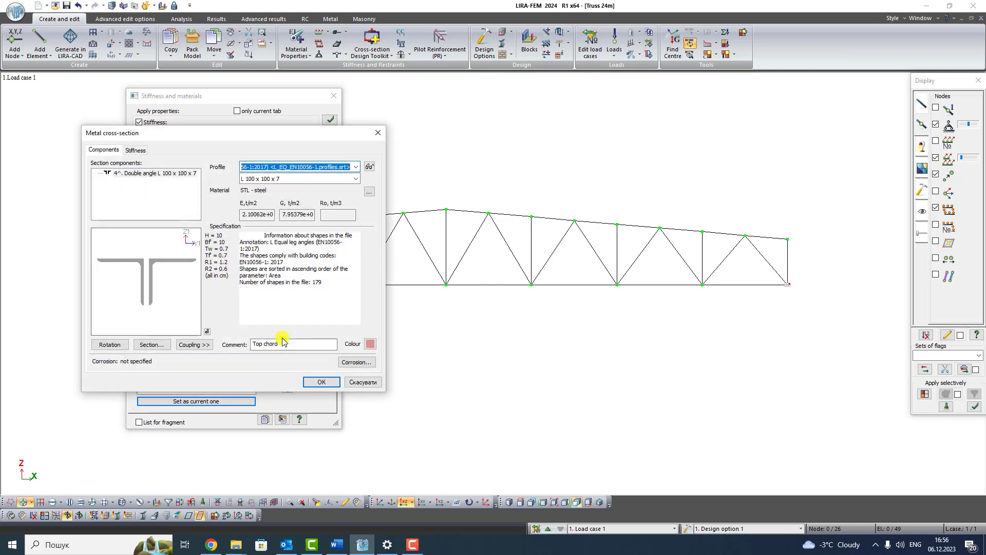
# Step: Set type 4 to double angle L 63 x 63 x 6, commented 'Web', coloured yellow
pyautogui.click(355, 179)
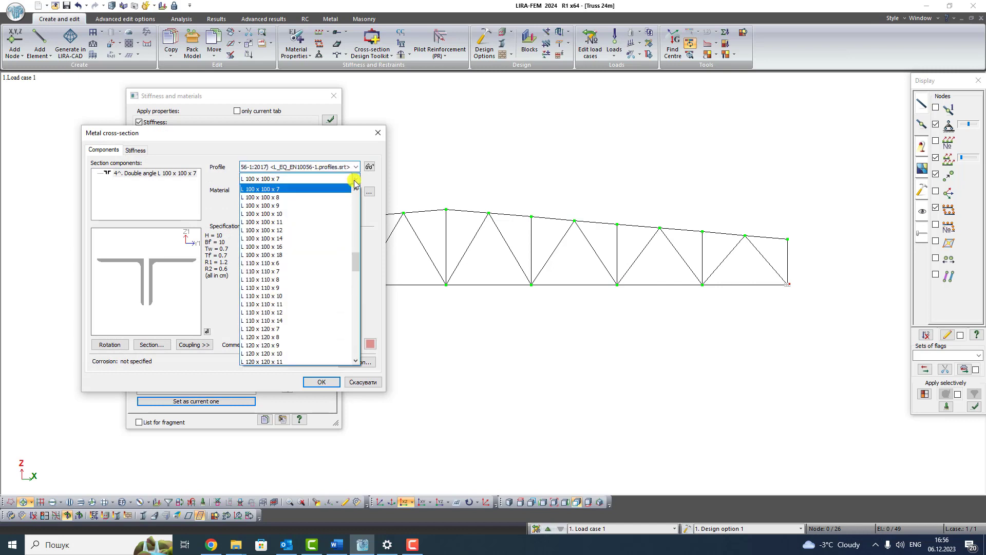
pyautogui.moveTo(356, 254); pyautogui.dragTo(355, 215)
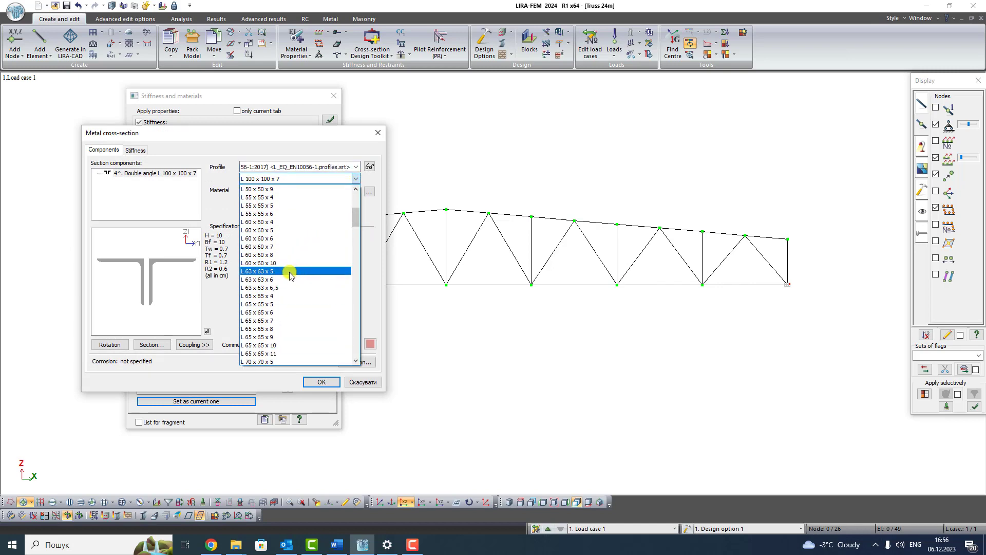
pyautogui.click(289, 277)
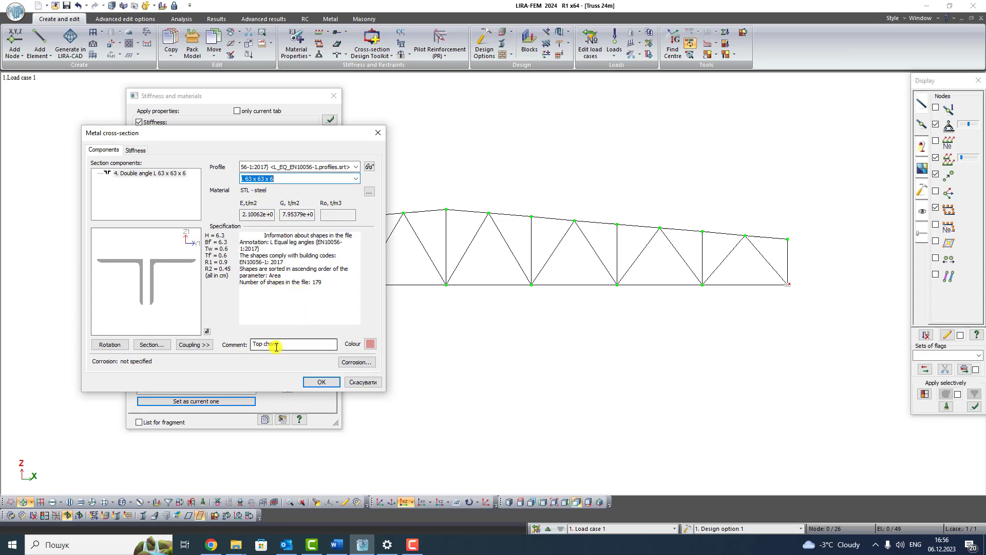
pyautogui.moveTo(282, 344); pyautogui.dragTo(222, 333)
pyautogui.write('Web')
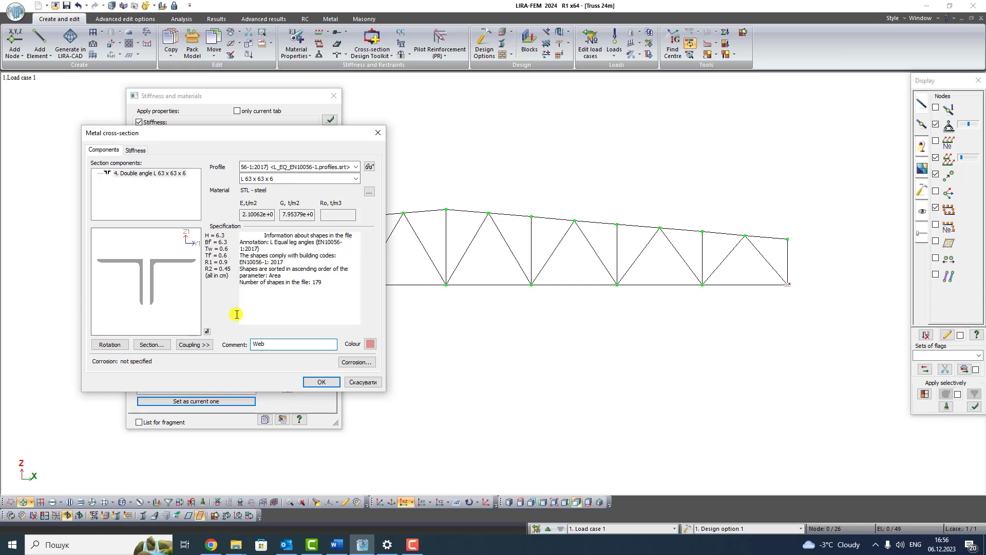
pyautogui.click(370, 344)
pyautogui.click(200, 219)
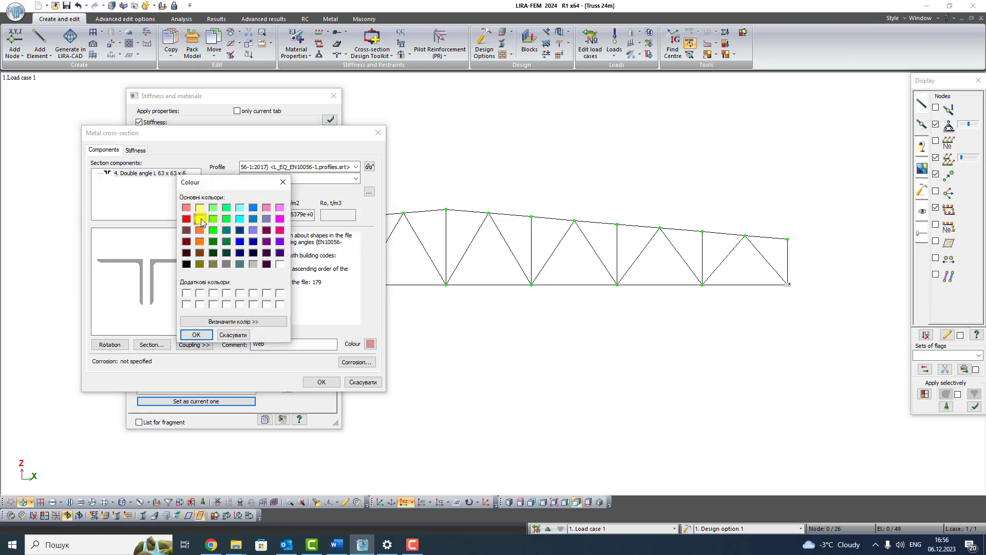
pyautogui.click(196, 335)
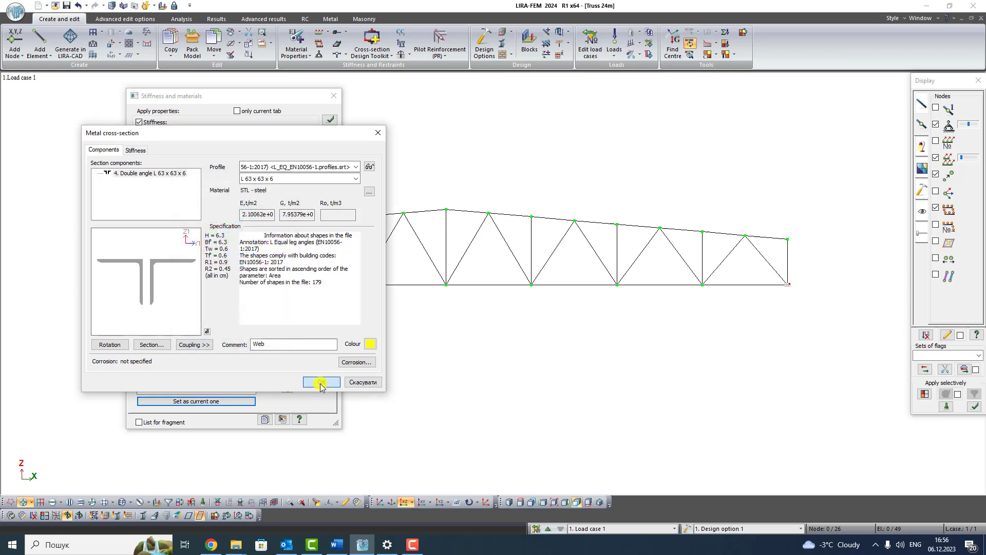
pyautogui.click(321, 383)
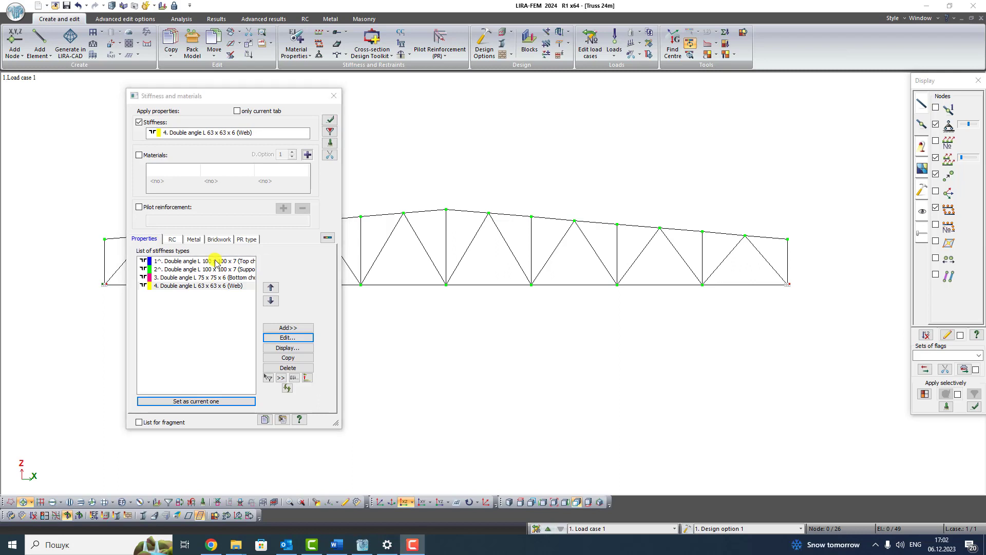
# Step: Make Top chord the current stiffness type, move the dialog aside and zoom out to show the truss
pyautogui.click(216, 262)
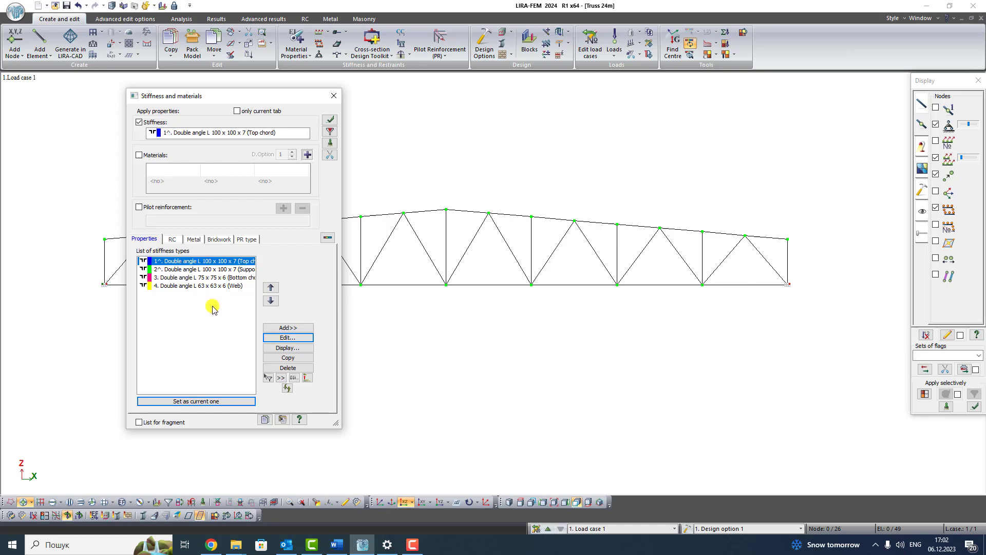
pyautogui.moveTo(257, 98); pyautogui.dragTo(88, 79)
pyautogui.scroll(-2, 436, 229)
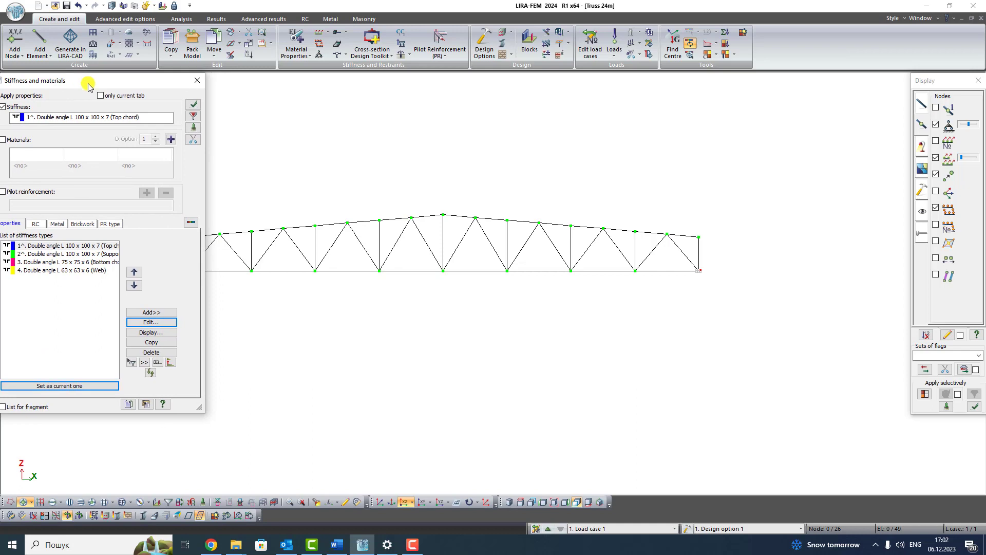
pyautogui.scroll(-1, 407, 269)
pyautogui.scroll(-1, 407, 268)
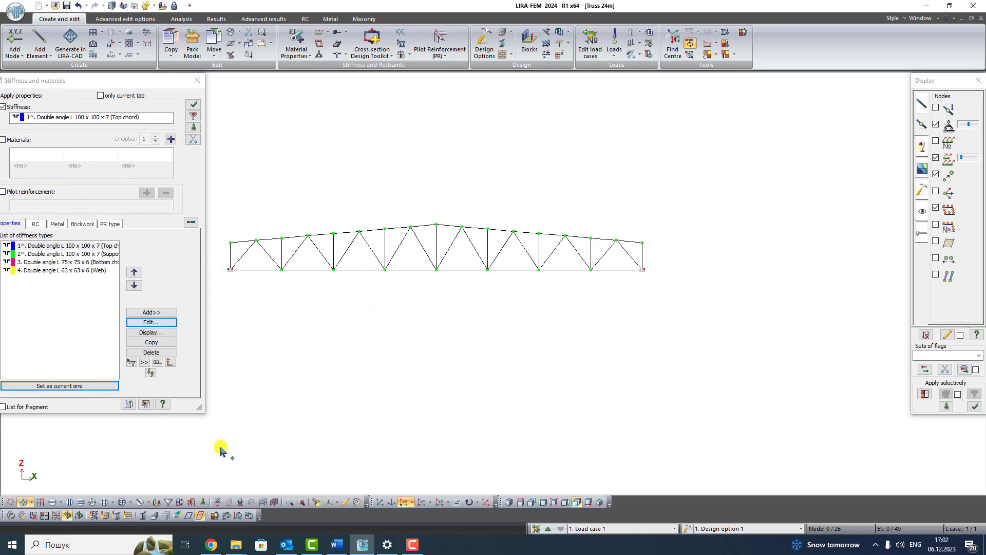
# Step: Assign Top chord to the top chord bars and Support web to the two end diagonals
pyautogui.click(55, 504)
pyautogui.moveTo(221, 207); pyautogui.dragTo(665, 250)
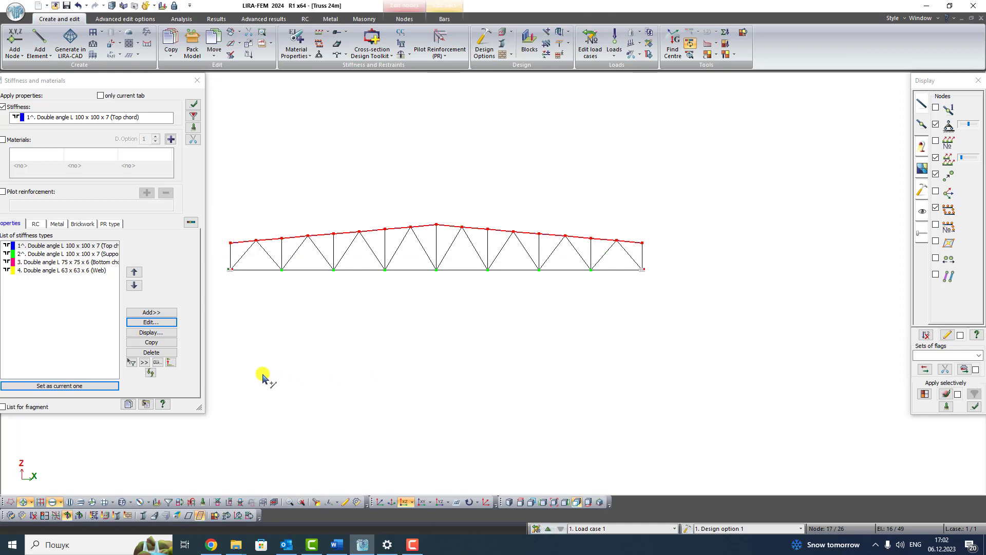
pyautogui.click(194, 108)
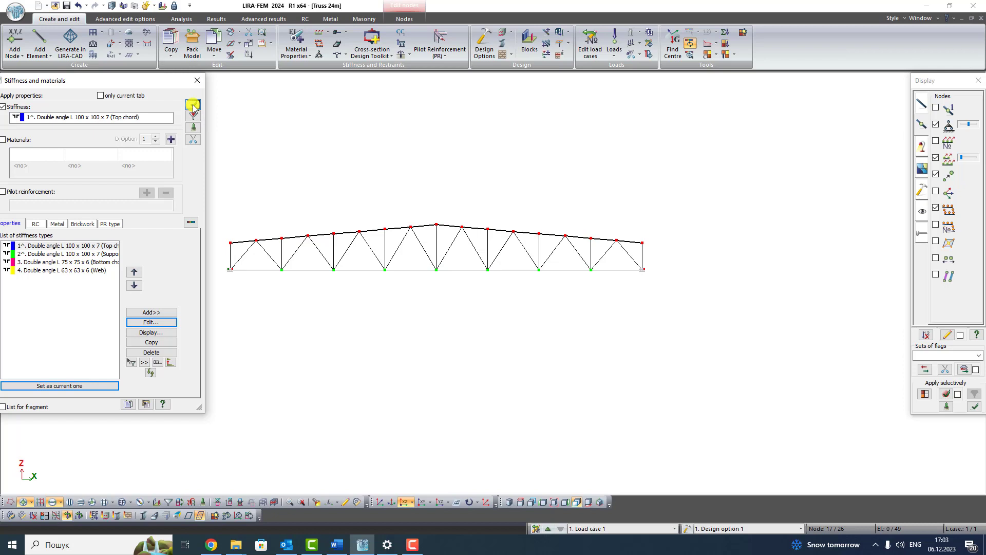
pyautogui.click(60, 256)
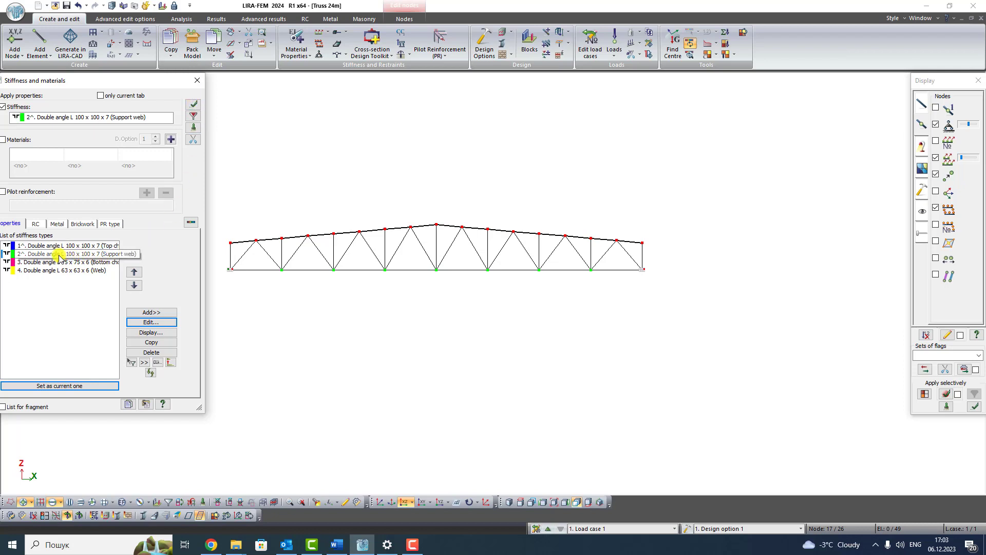
pyautogui.click(240, 258)
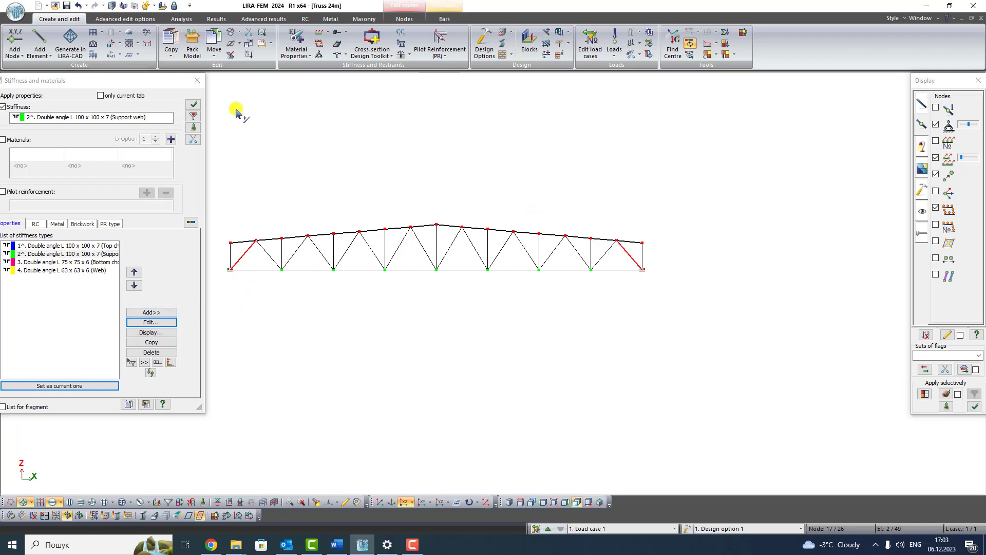
pyautogui.click(193, 104)
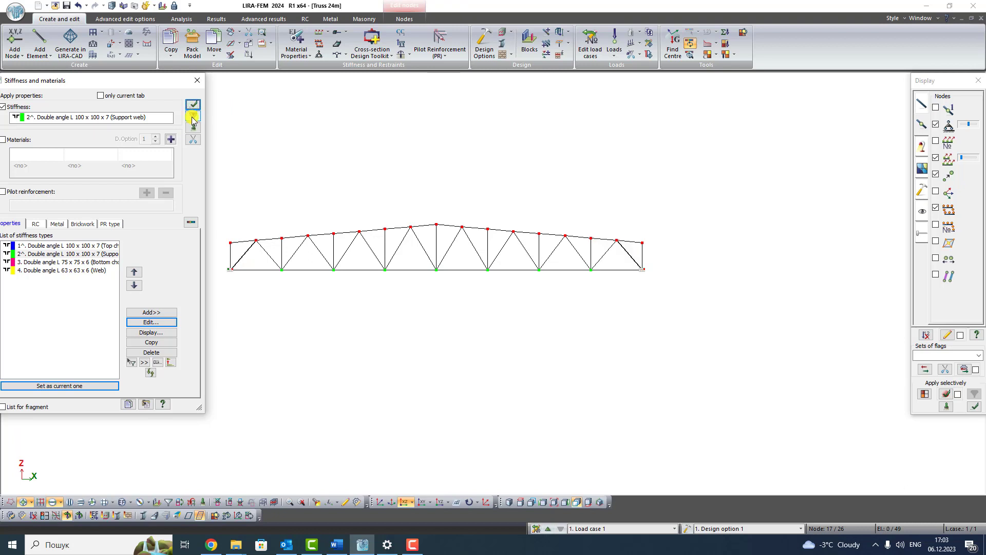
# Step: Assign Bottom chord to the bottom chord bars and Web to the remaining web members
pyautogui.doubleClick(46, 262)
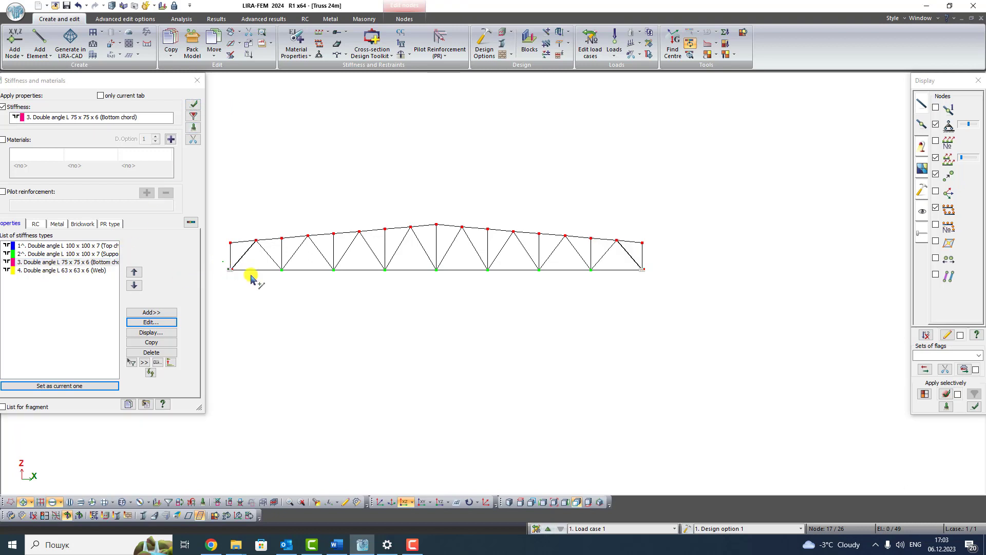
pyautogui.moveTo(222, 261); pyautogui.dragTo(661, 307)
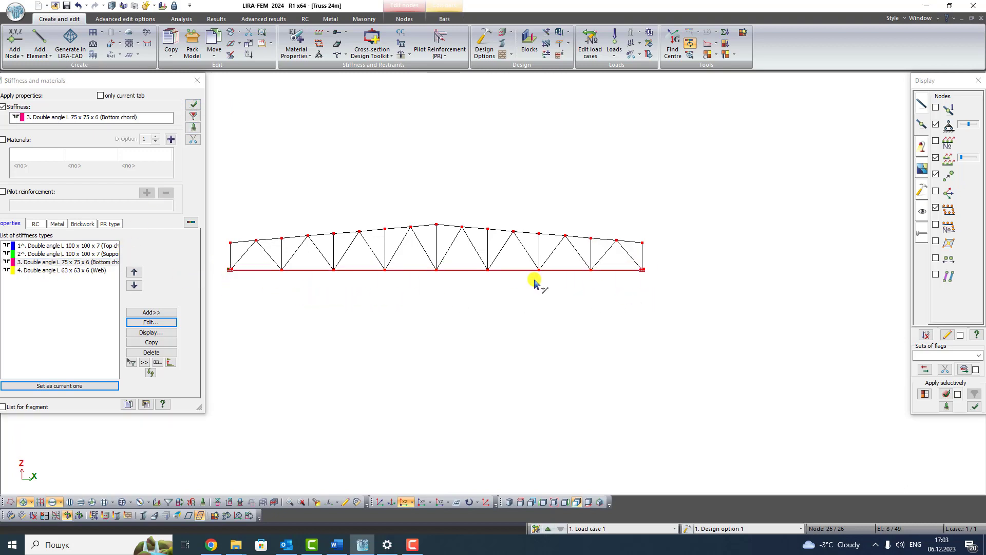
pyautogui.click(193, 104)
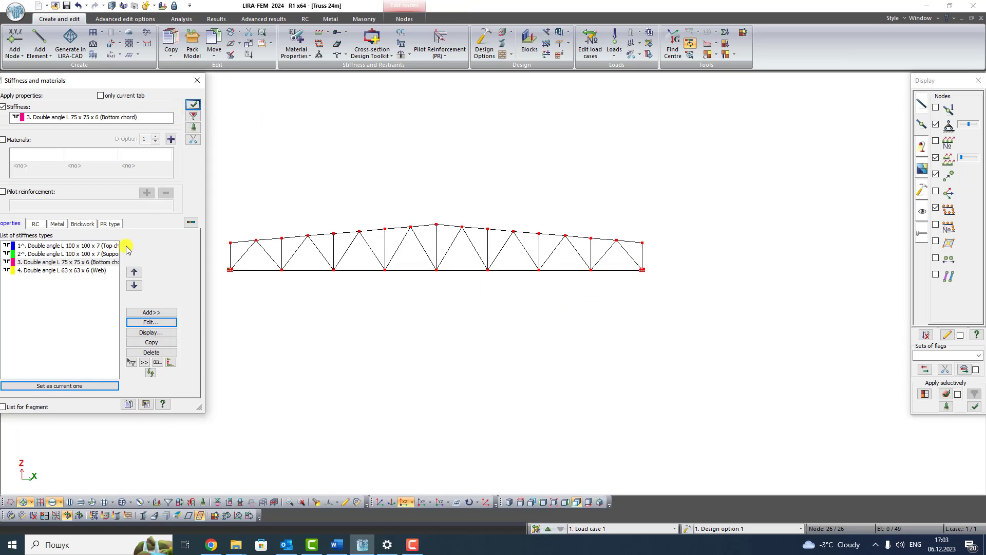
pyautogui.doubleClick(81, 272)
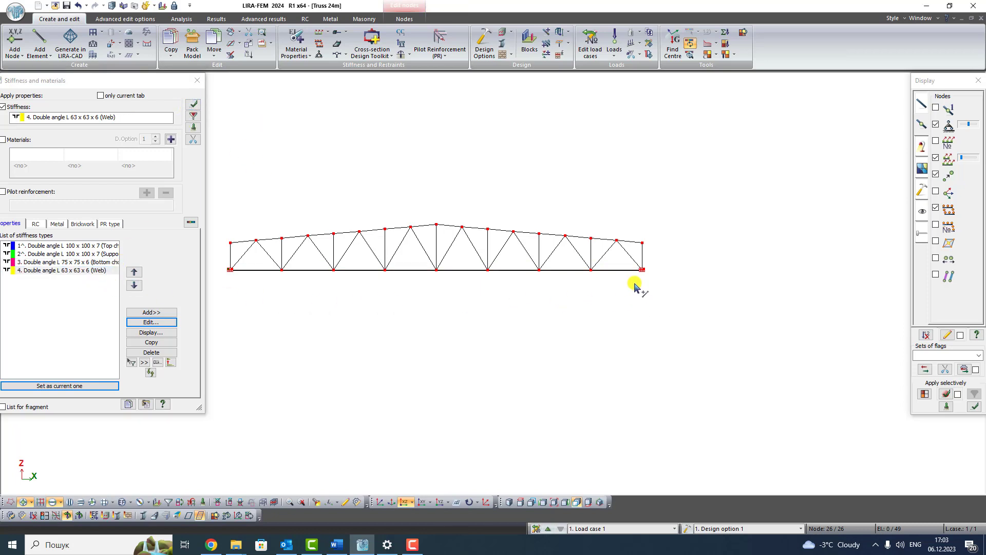
pyautogui.moveTo(651, 252); pyautogui.dragTo(220, 259)
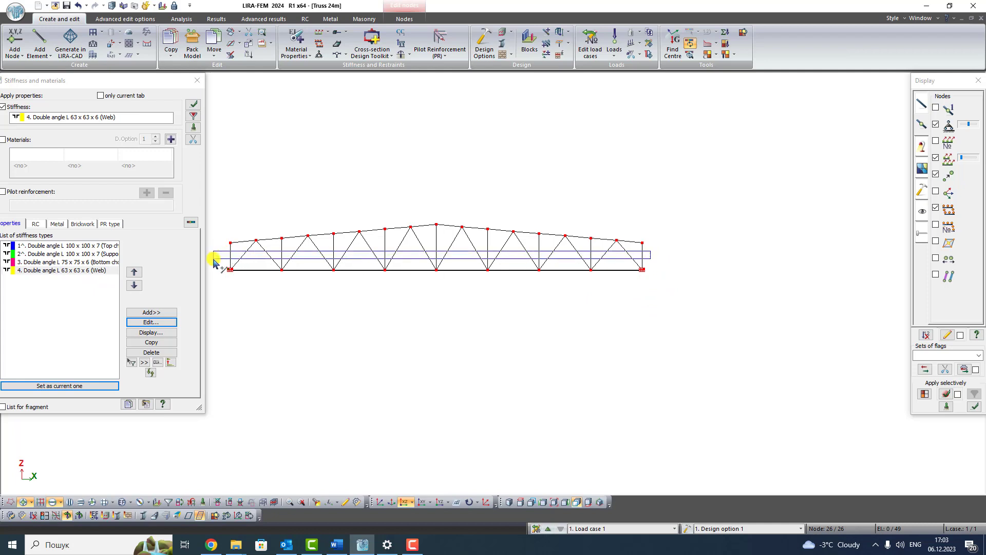
pyautogui.click(629, 256)
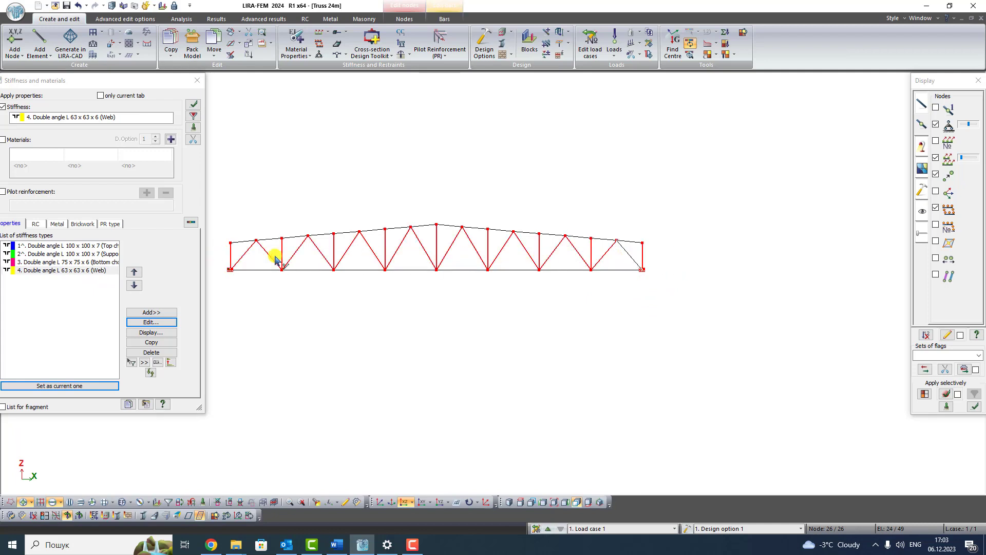
pyautogui.click(249, 251)
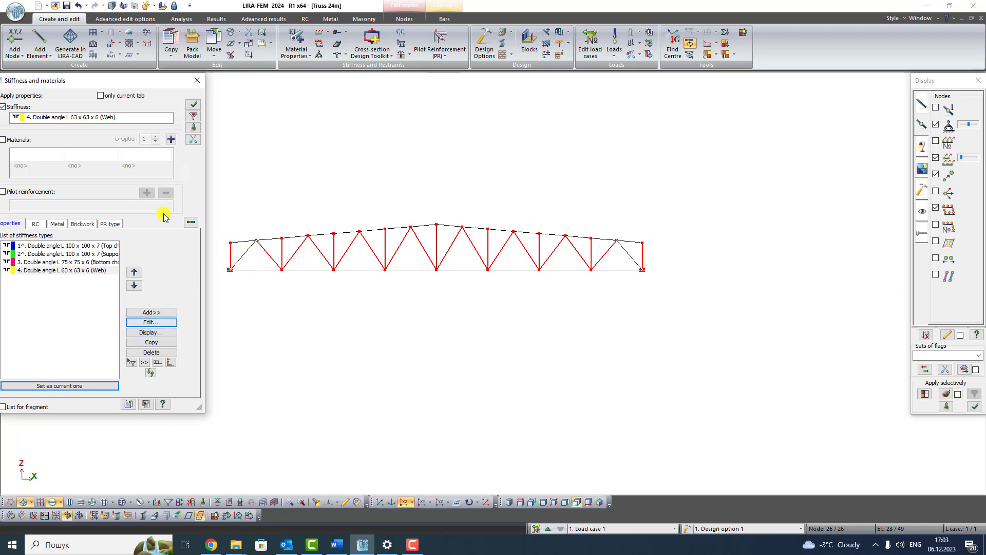
pyautogui.click(192, 105)
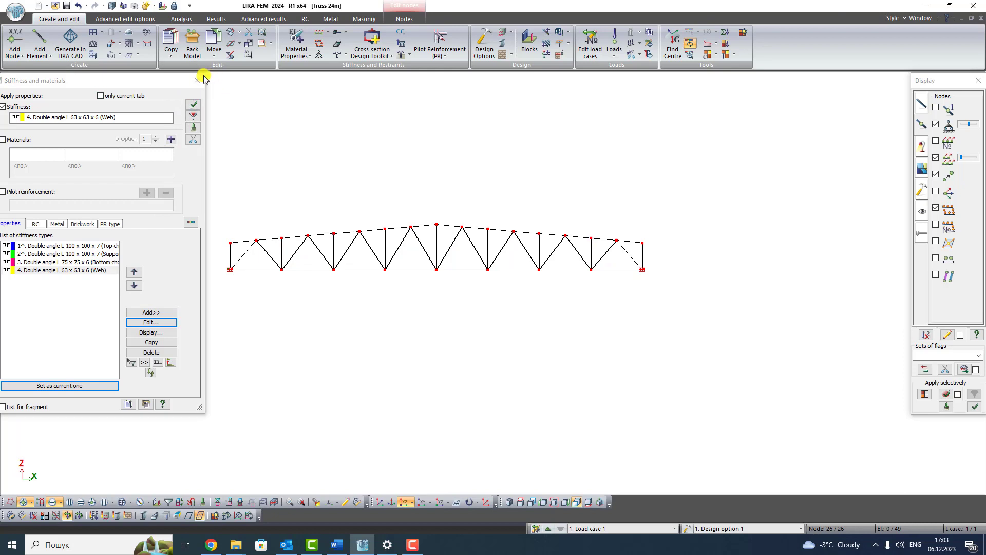
# Step: Display the stiffness colour mosaic with section names in the legend, then save the model
pyautogui.click(190, 225)
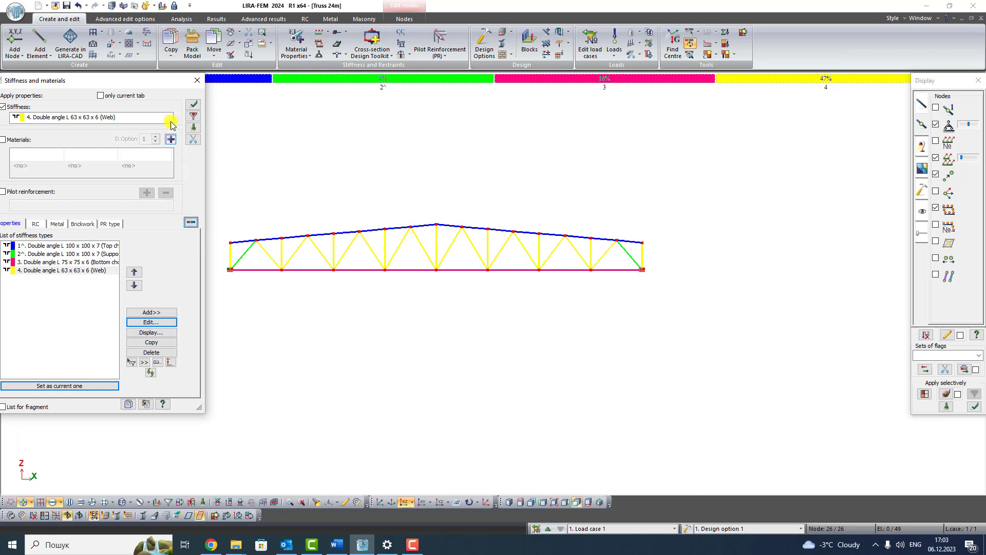
pyautogui.moveTo(156, 85); pyautogui.dragTo(153, 125)
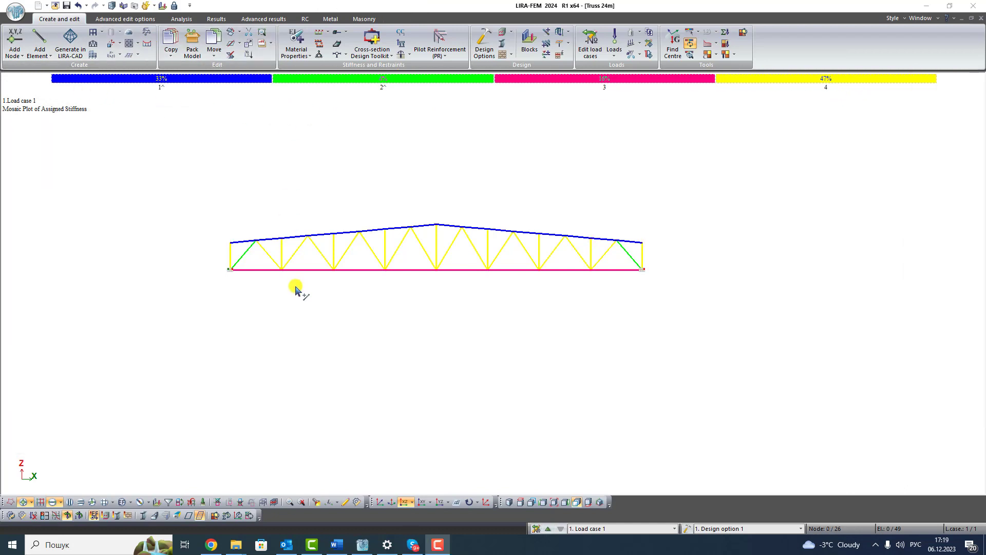
pyautogui.click(353, 502)
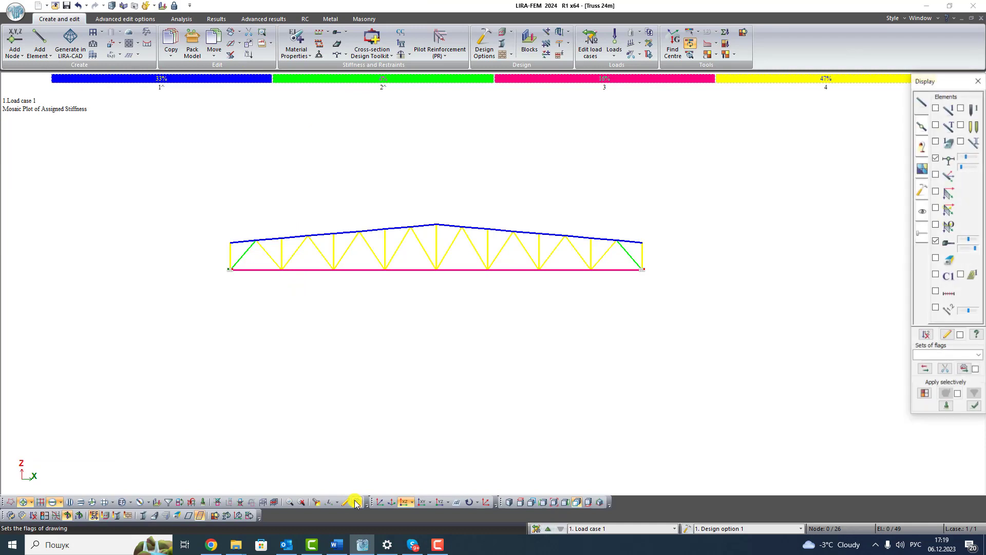
pyautogui.click(921, 191)
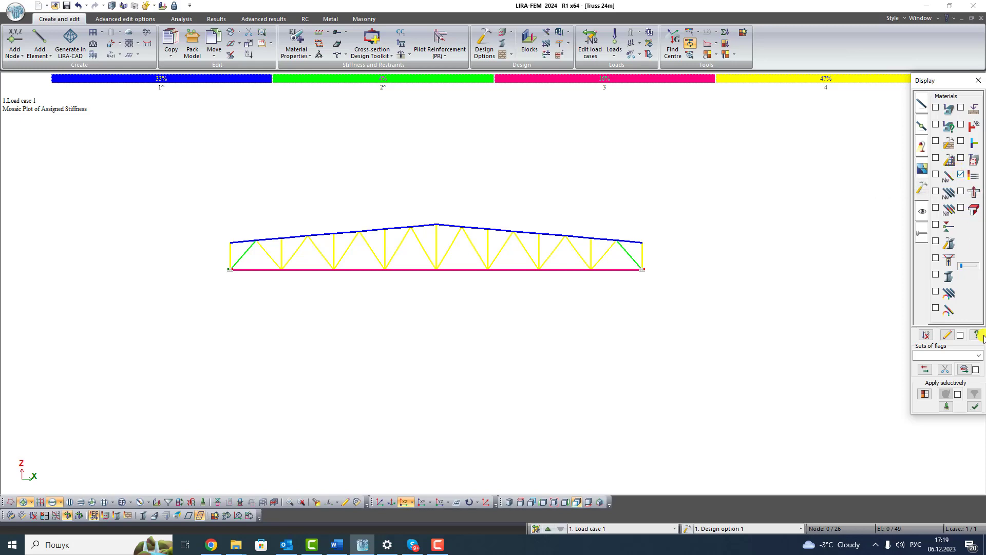
pyautogui.click(975, 406)
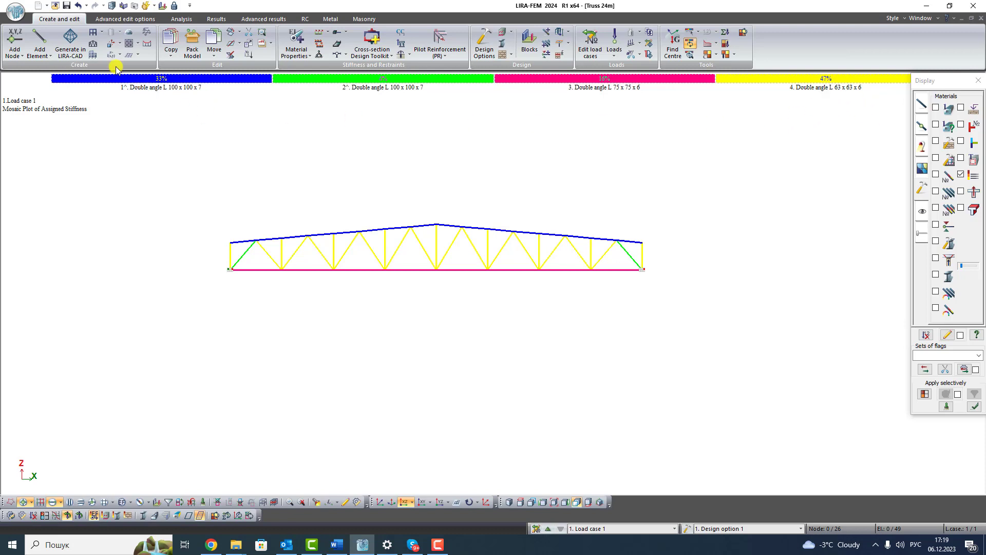
pyautogui.click(67, 6)
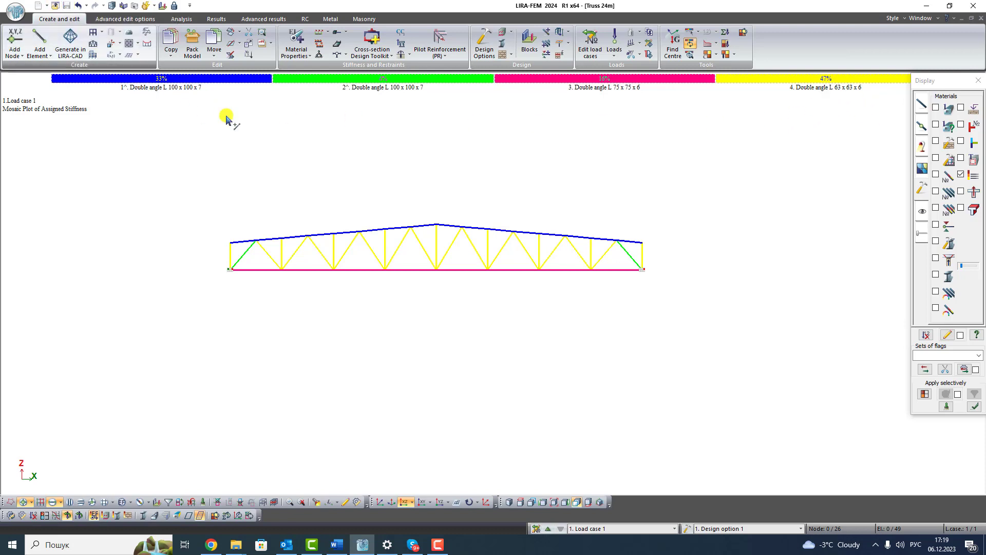